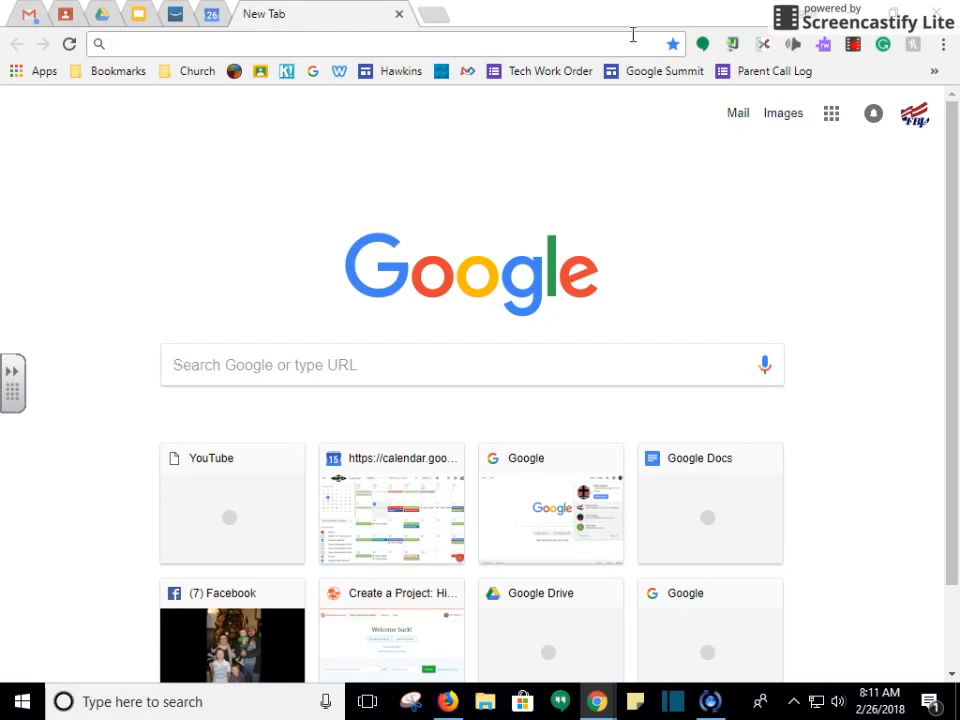
Open the Lesson 2.2 document from the My Docs folder inside Google Lessons in Google Drive.
left_click(836, 116)
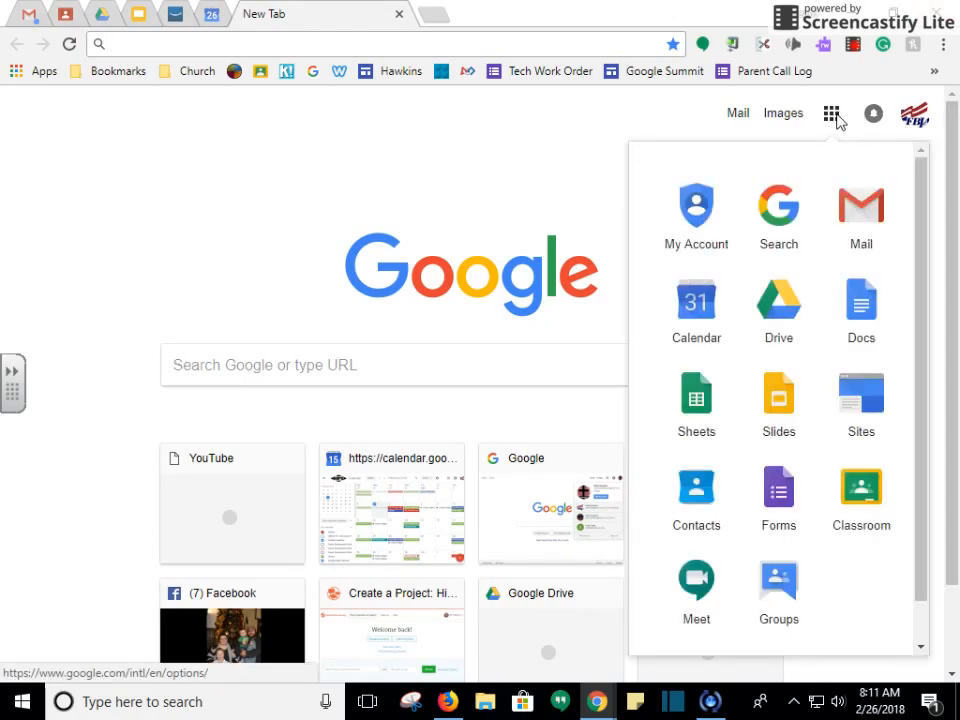
left_click(786, 311)
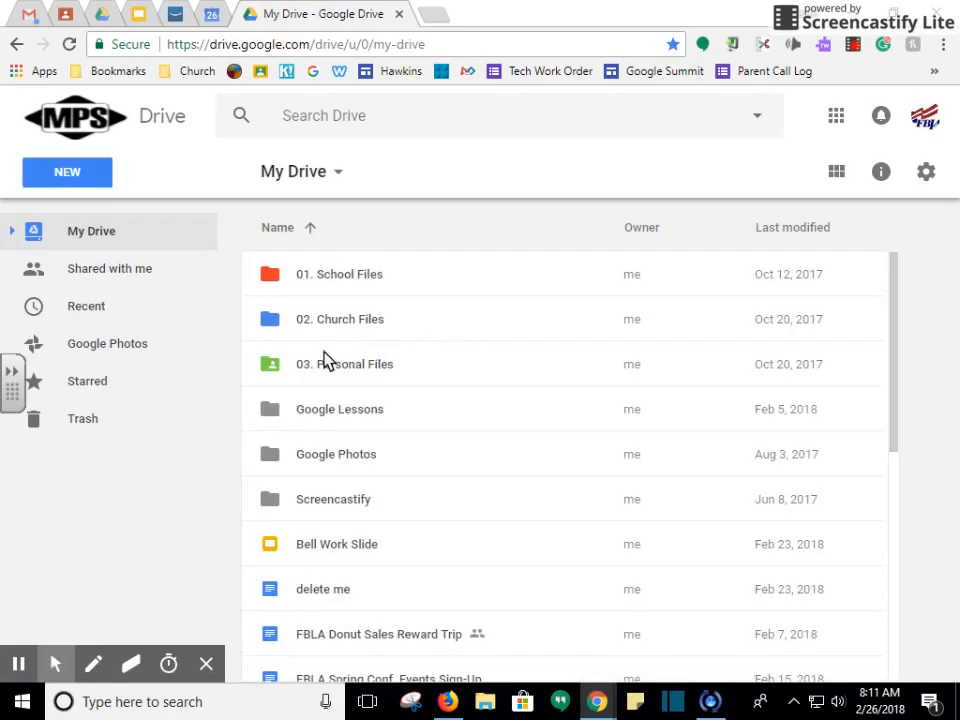
double_click(329, 418)
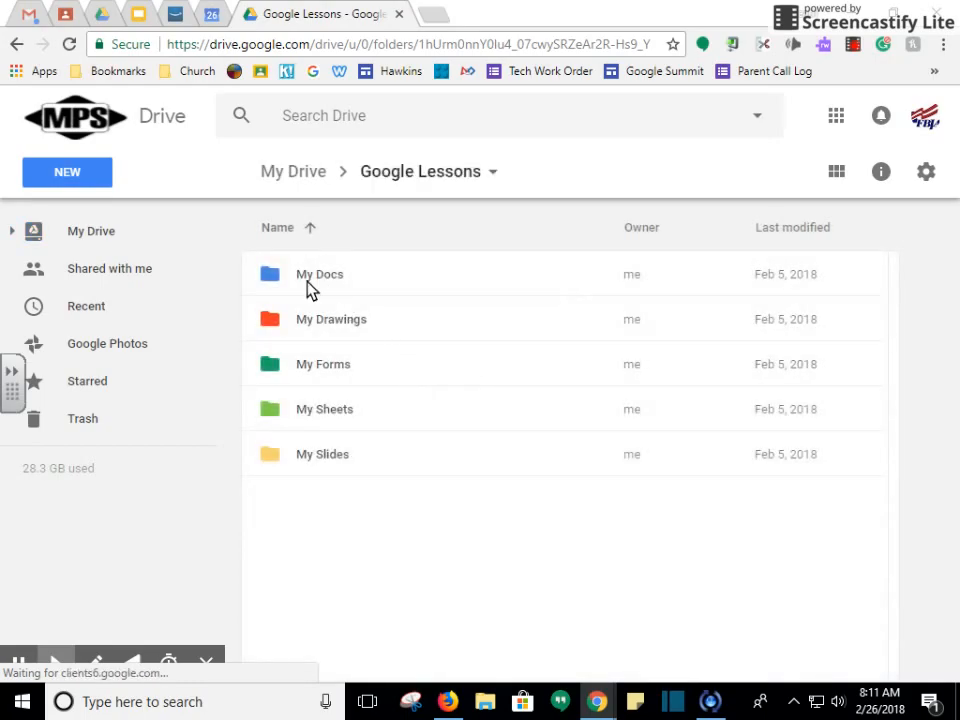
double_click(300, 284)
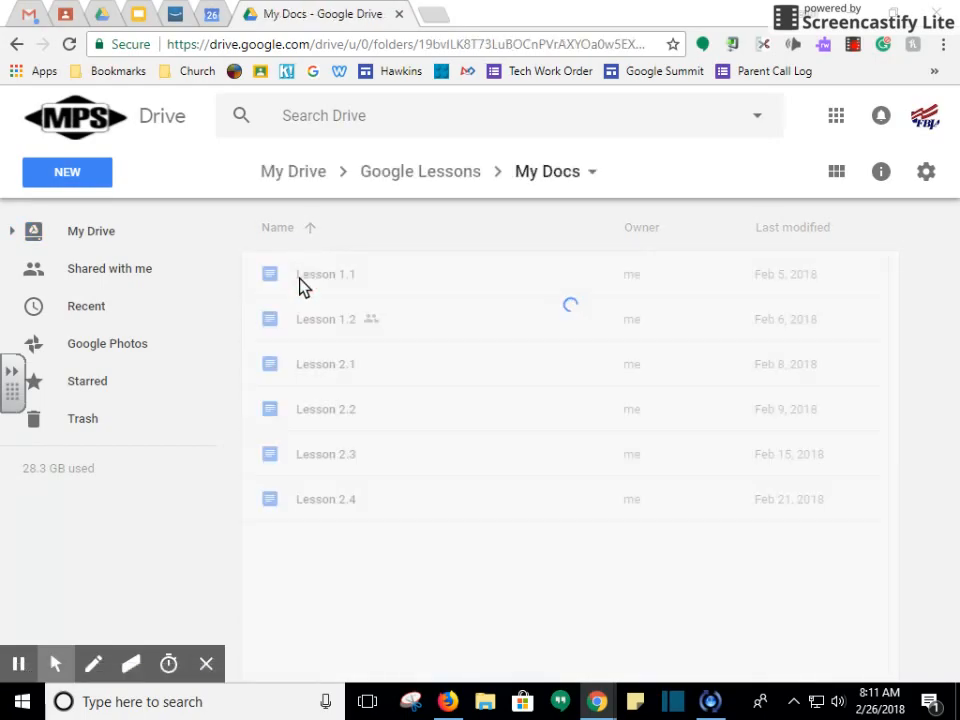
double_click(332, 427)
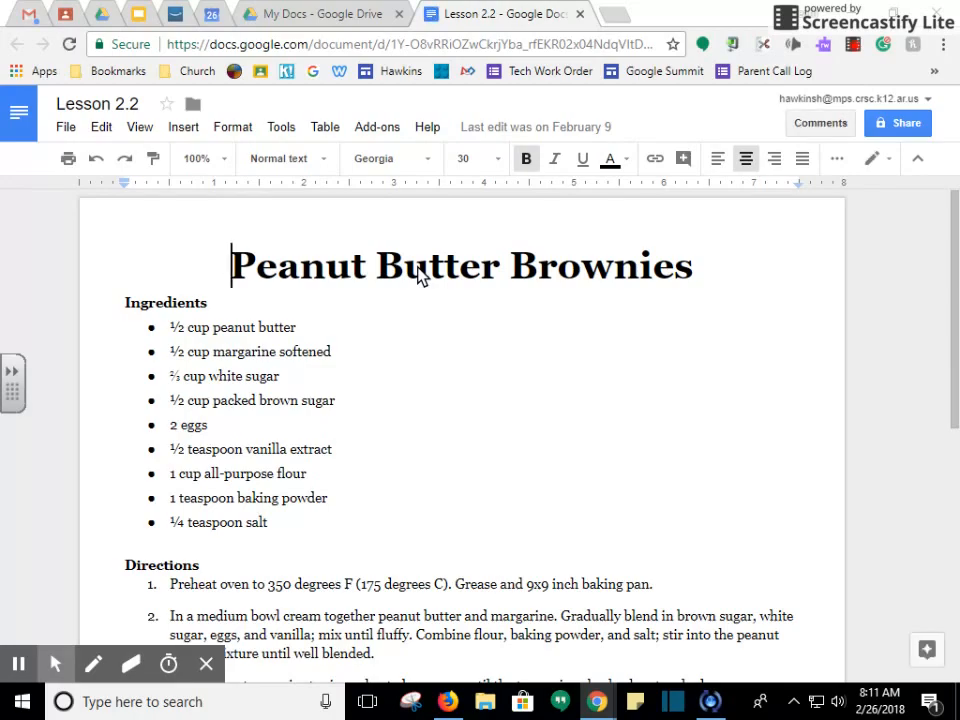
Make a copy of the Lesson 2.2 document named "Lesson 2.5" in the My Docs folder.
left_click(64, 136)
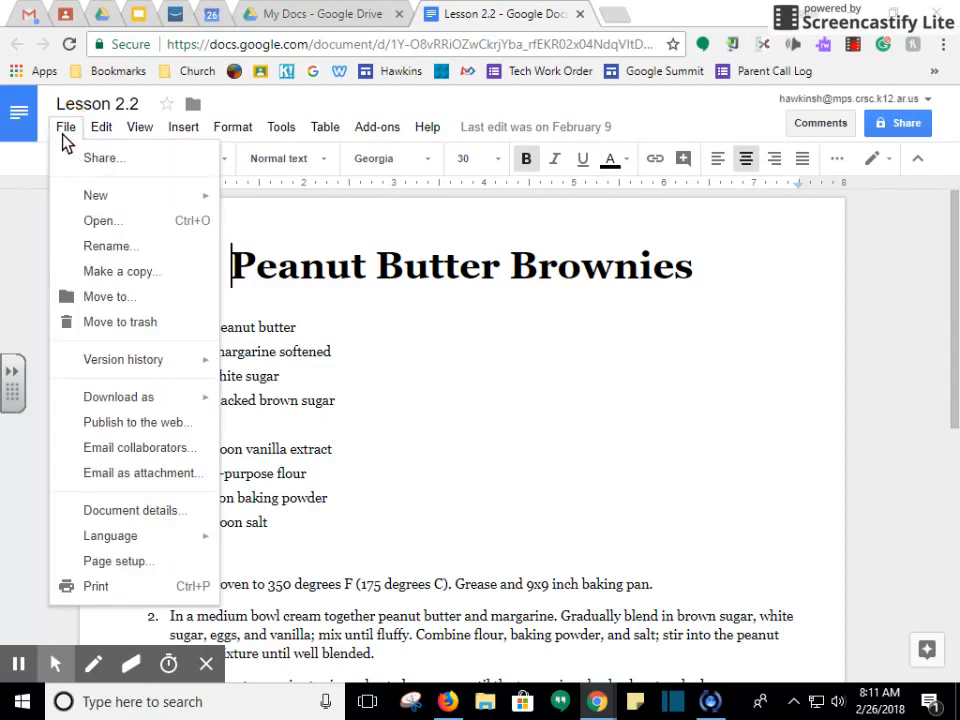
left_click(101, 279)
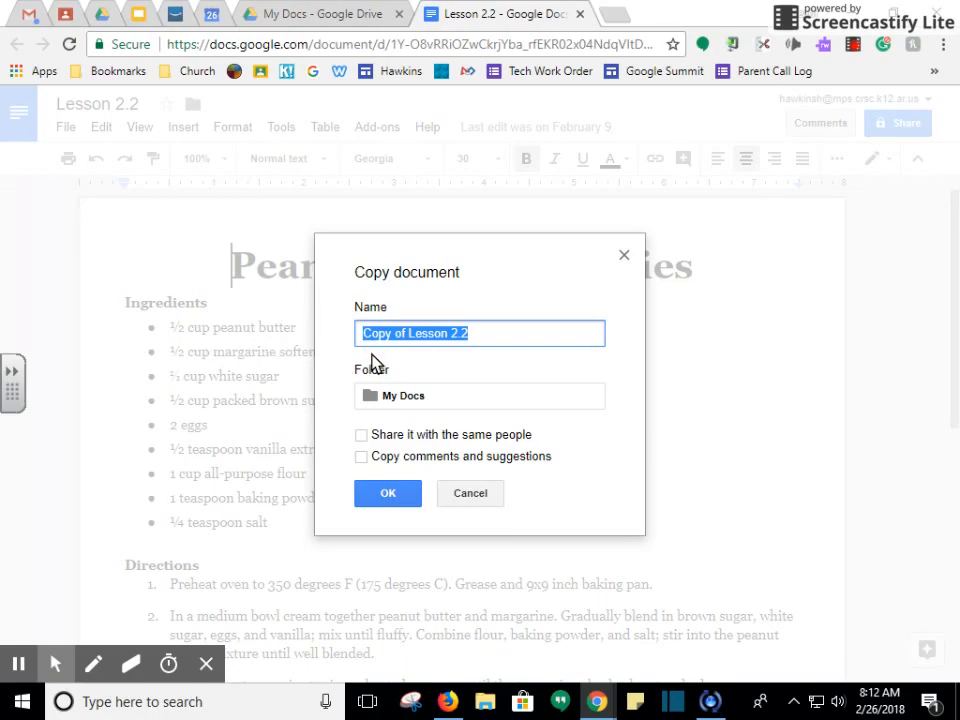
type("Lesson ")
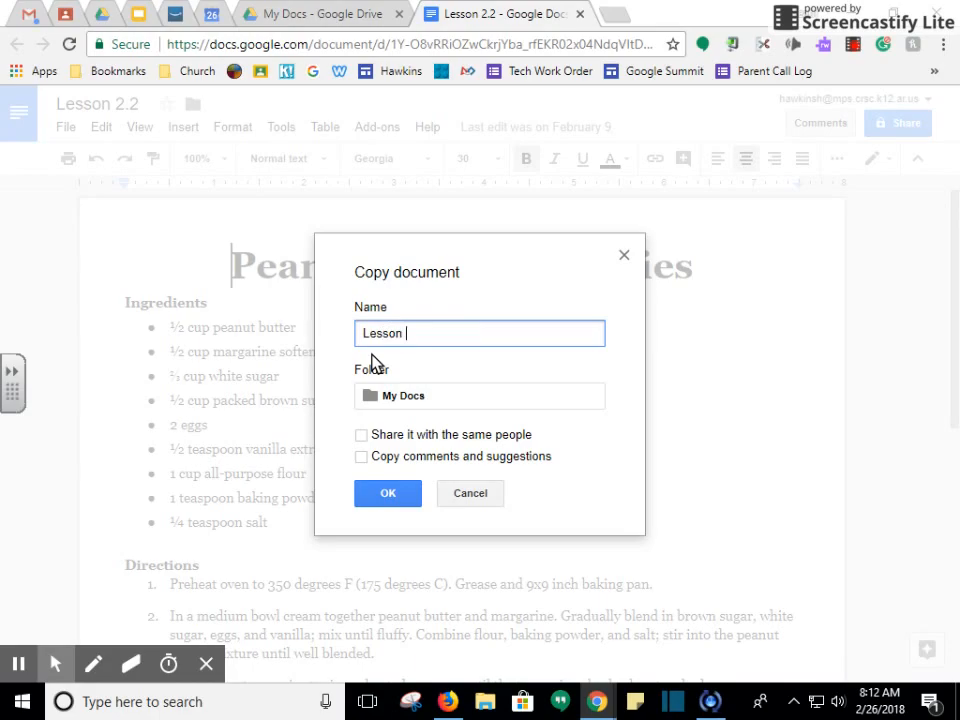
type("2.5")
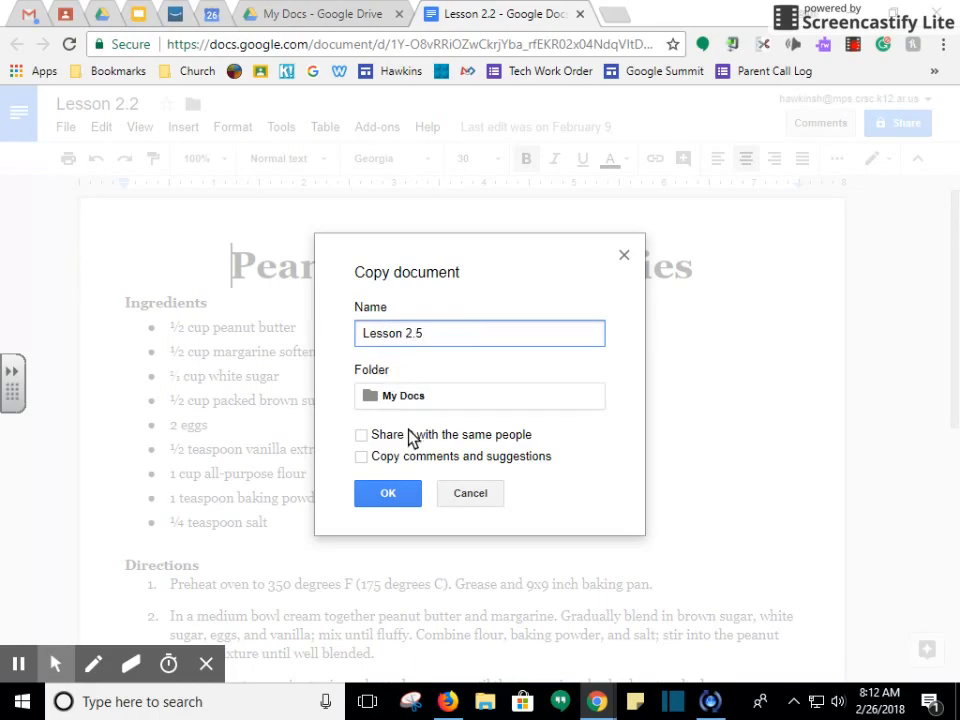
left_click(385, 498)
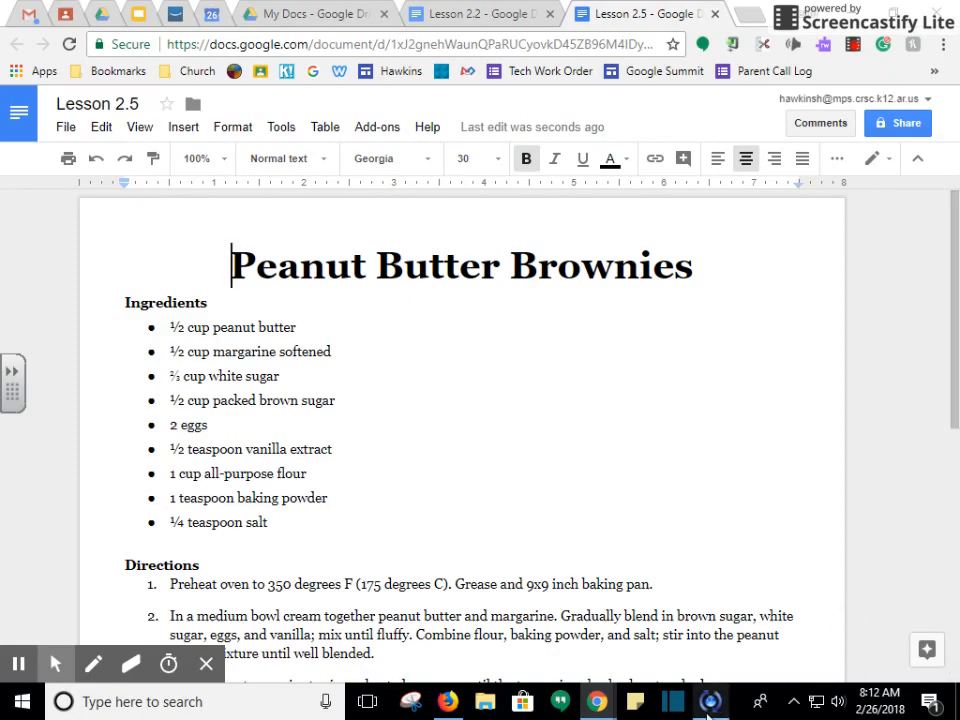
mouse_move(708, 707)
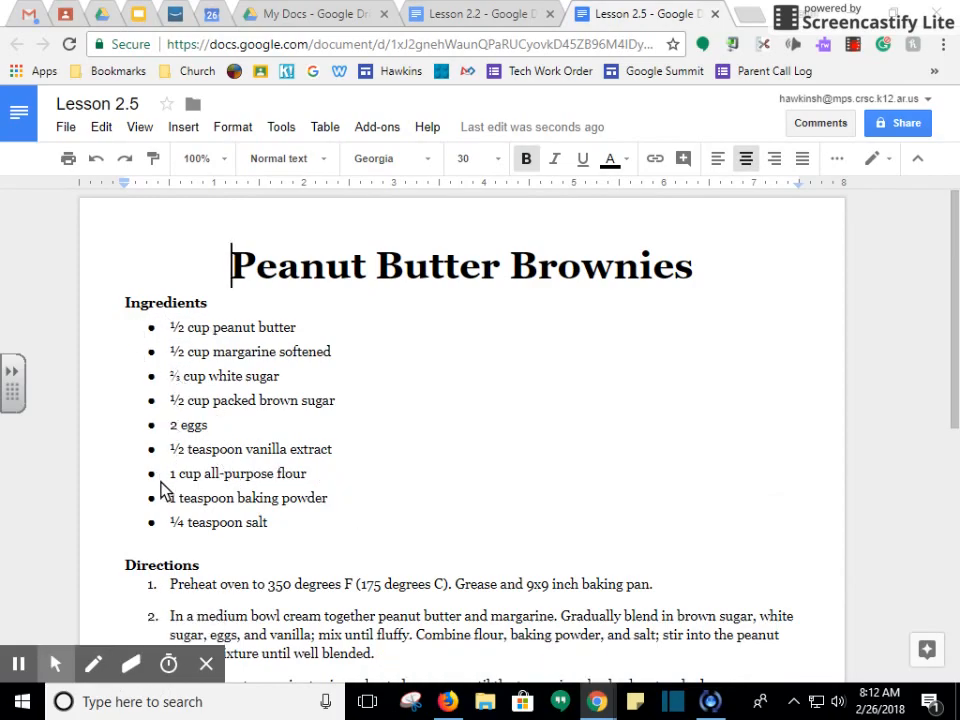
scroll(170, 608, "down", 1)
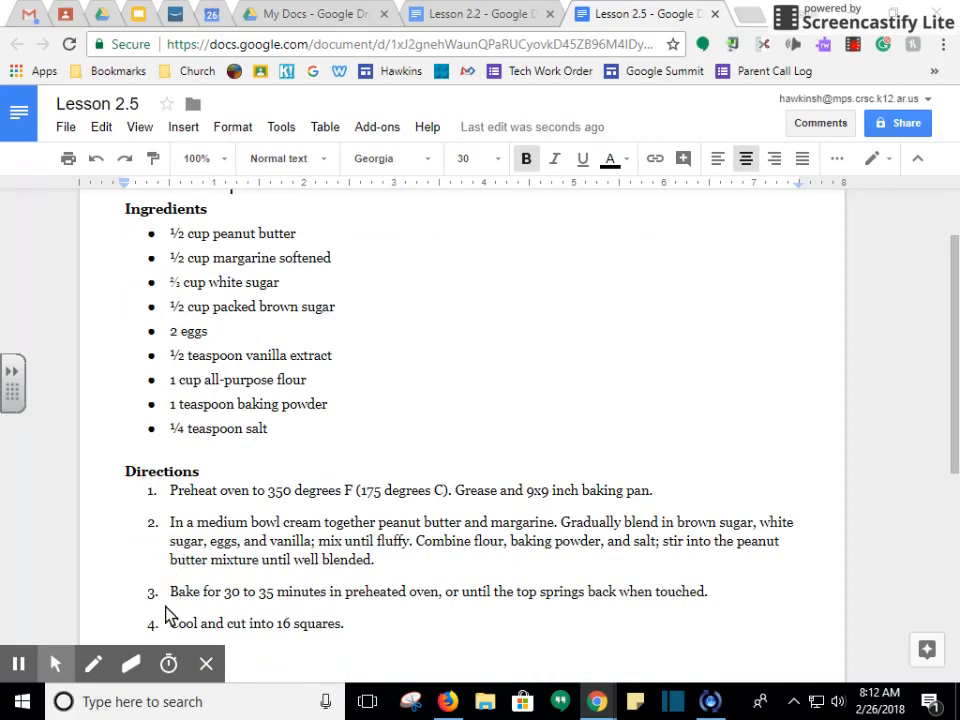
scroll(210, 452, "up", 1)
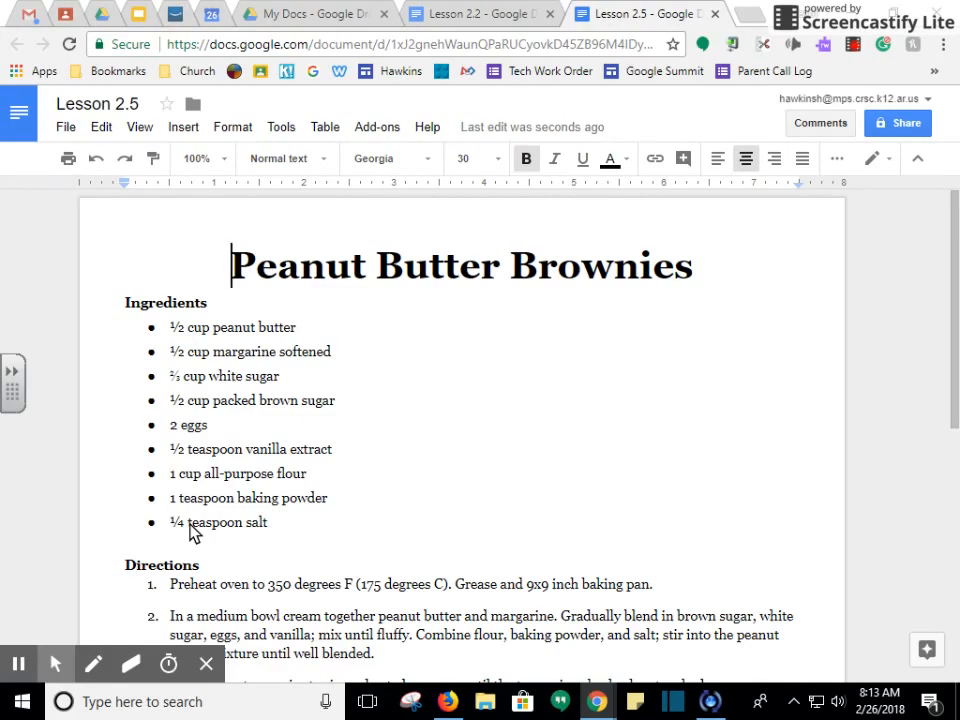
Close the original Lesson 2.2 document and the My Docs Drive page, keeping the Lesson 2.5 copy open.
left_click(501, 22)
left_click(610, 24)
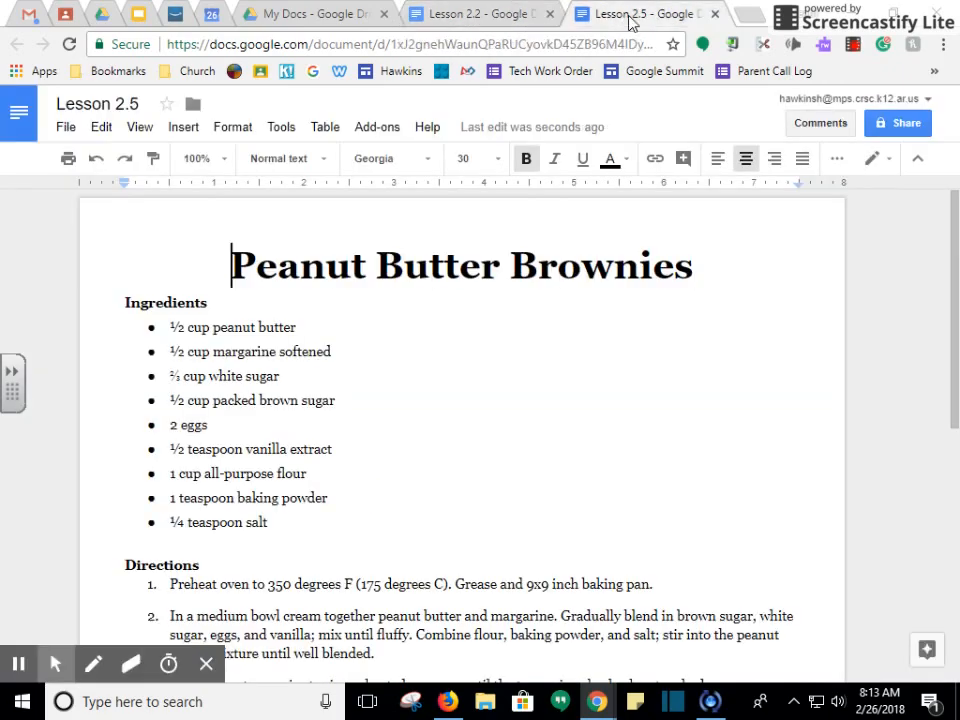
left_click(470, 24)
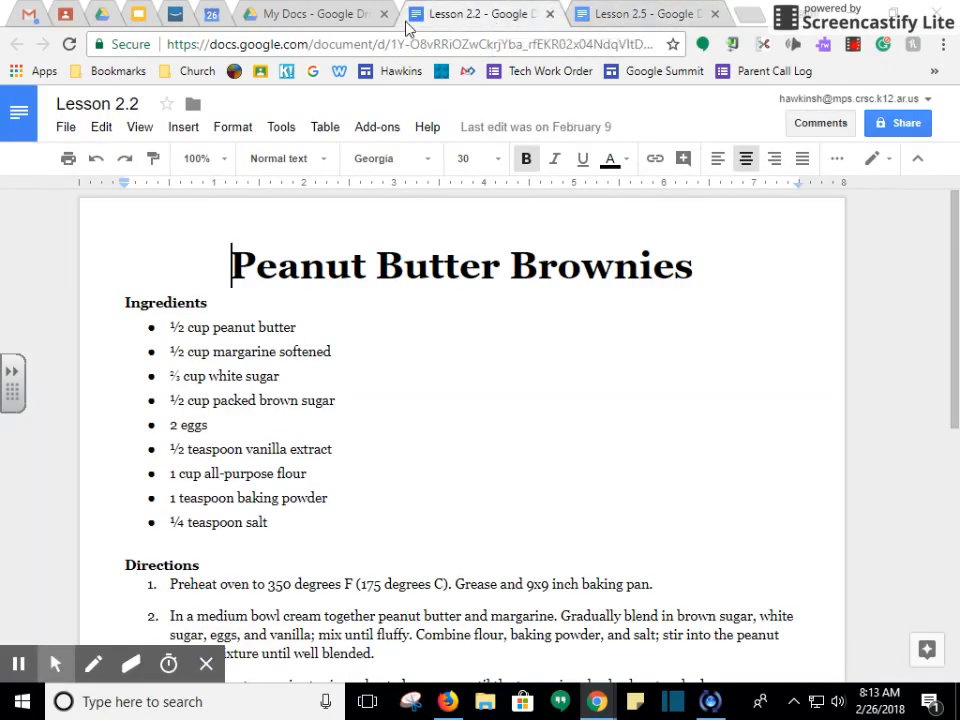
left_click(550, 15)
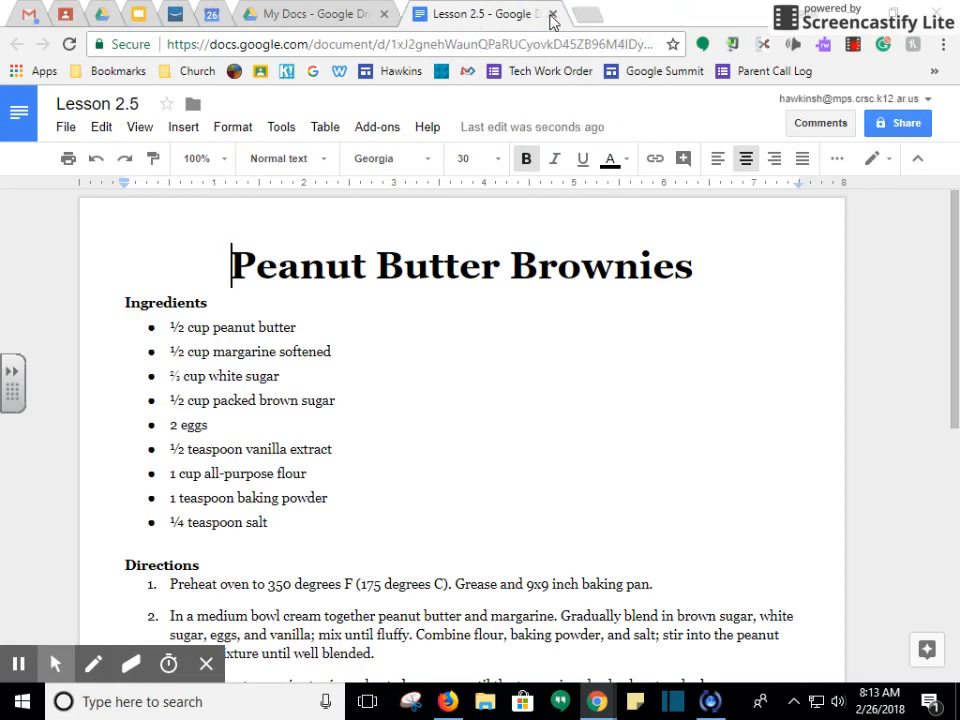
left_click(285, 15)
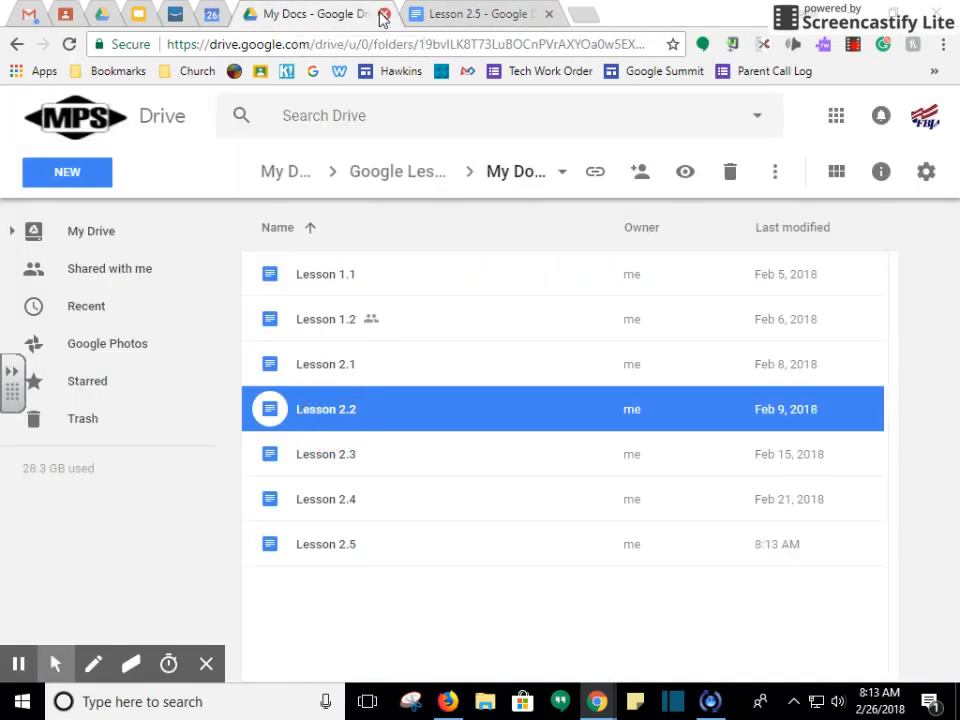
left_click(383, 14)
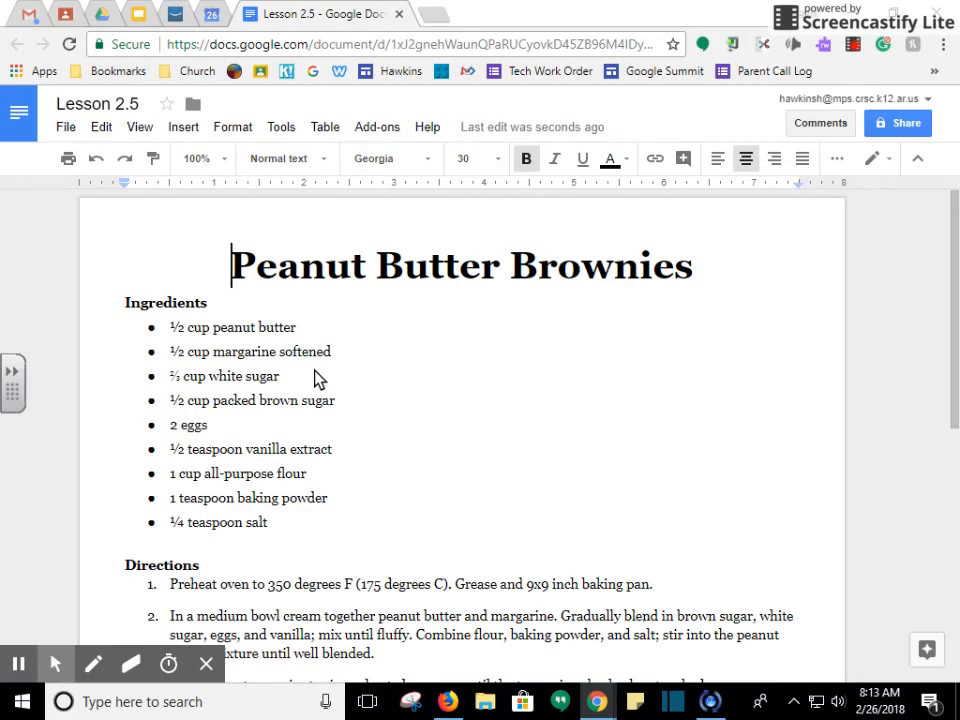
Set up a find and replace that searches for "peanut butter" and substitutes "chocolate fudge".
left_click(106, 134)
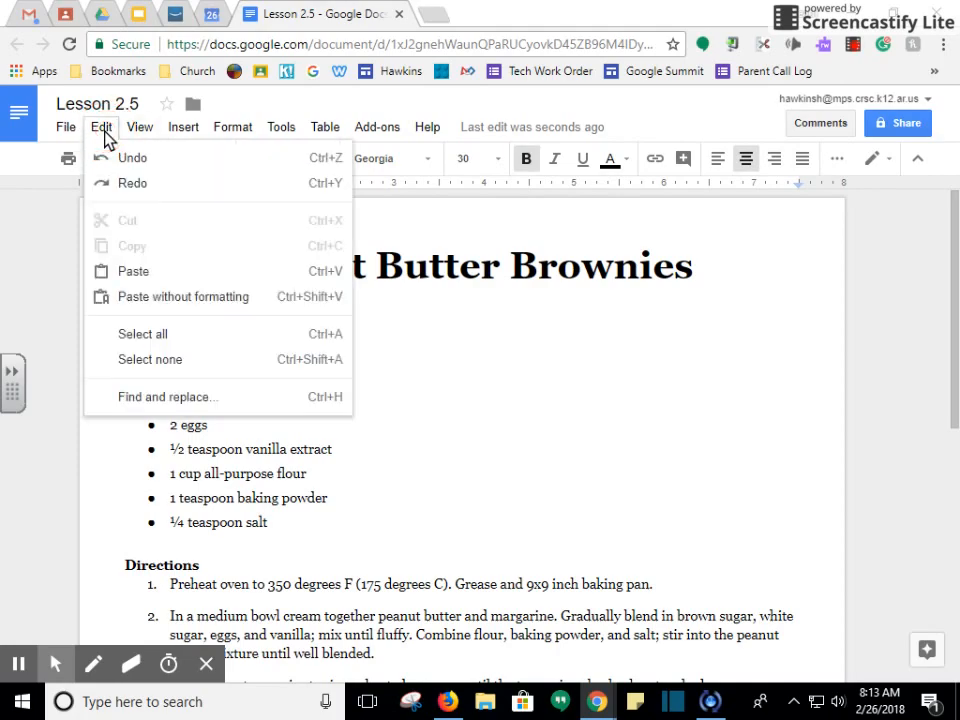
left_click(145, 405)
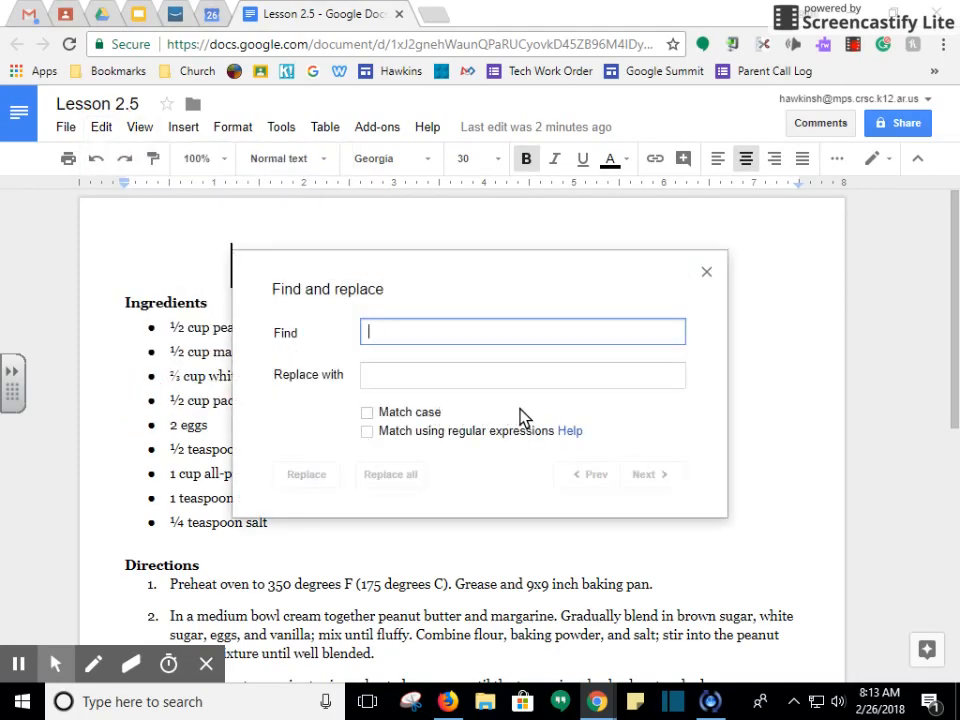
type("pe")
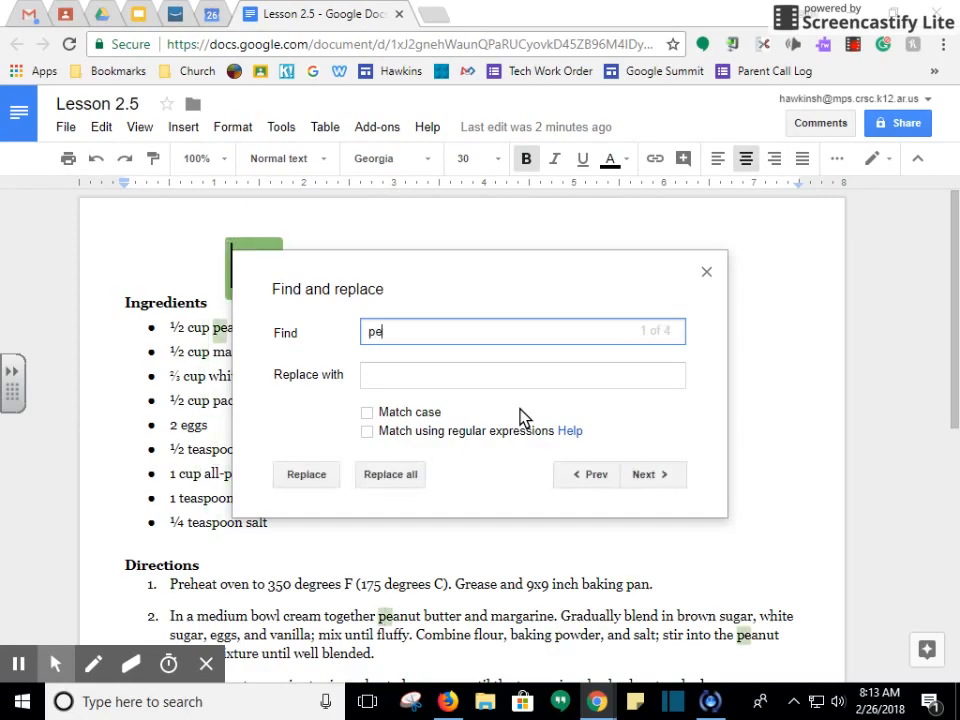
type("anut butter")
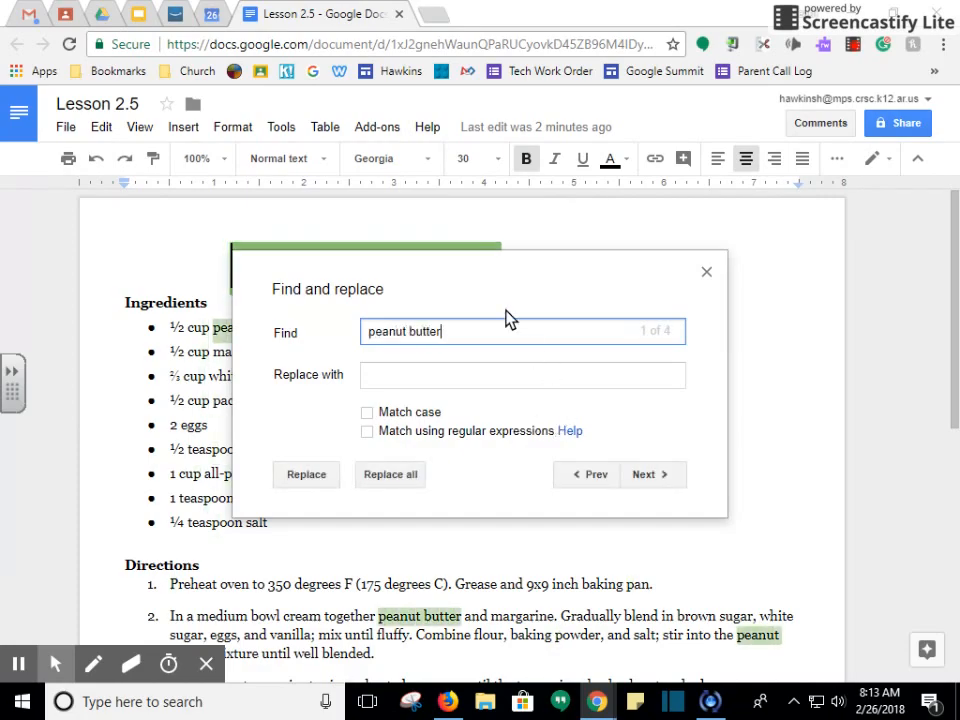
left_click_drag(509, 292, 543, 372)
left_click(431, 437)
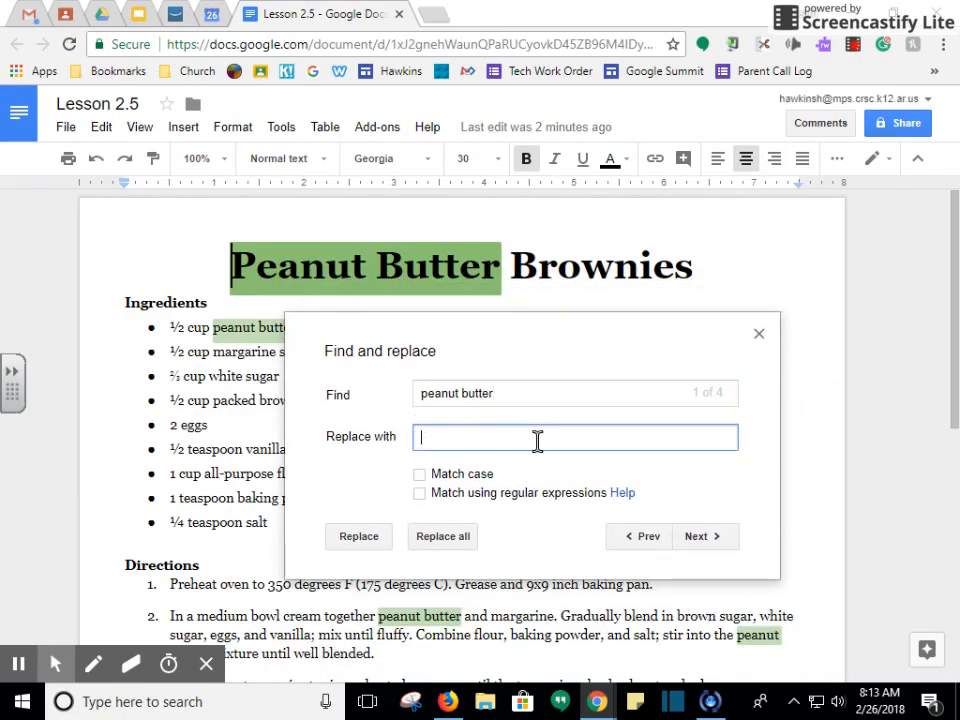
type("chocolate fudge")
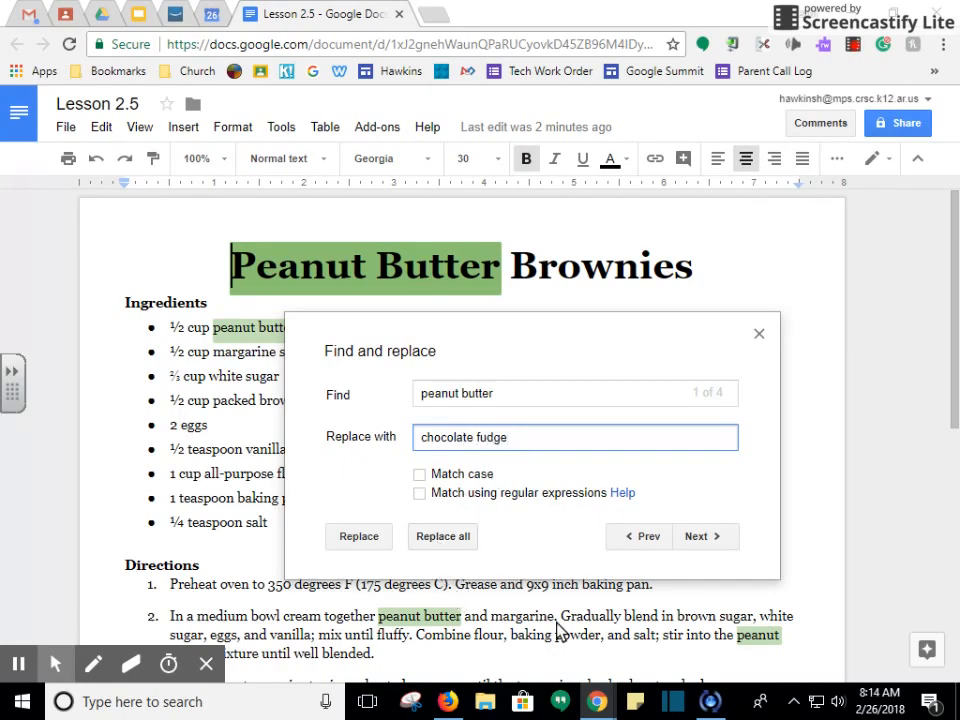
Replace all occurrences of "peanut butter" in the recipe with "chocolate fudge" and close the find and replace dialog.
left_click_drag(488, 364, 553, 313)
scroll(133, 424, "down", 3)
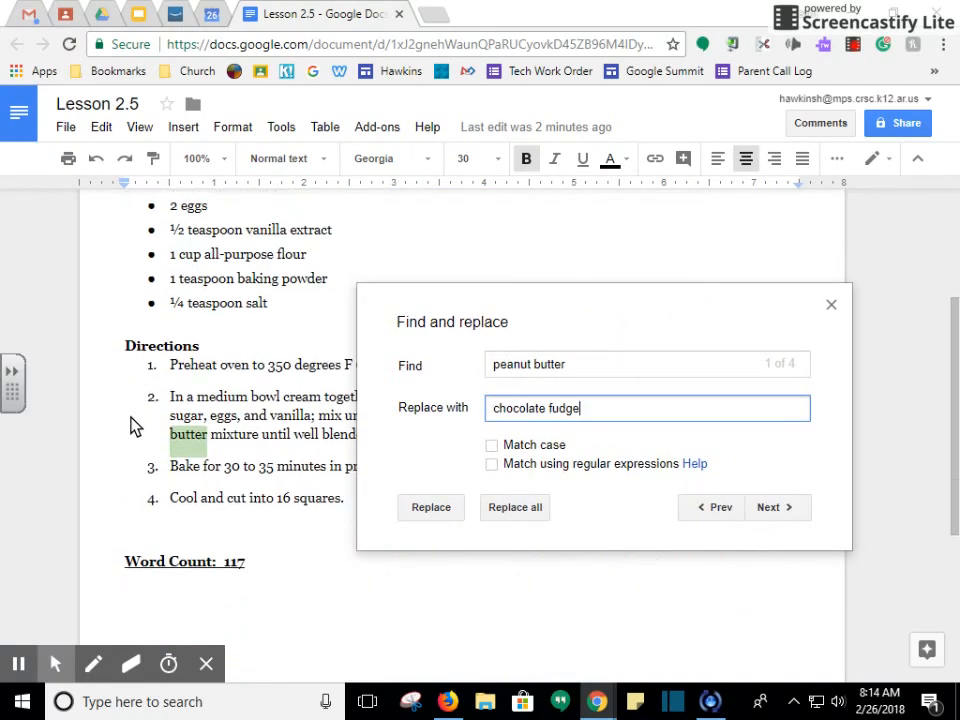
scroll(133, 424, "up", 3)
left_click_drag(557, 306, 467, 268)
left_click(422, 480)
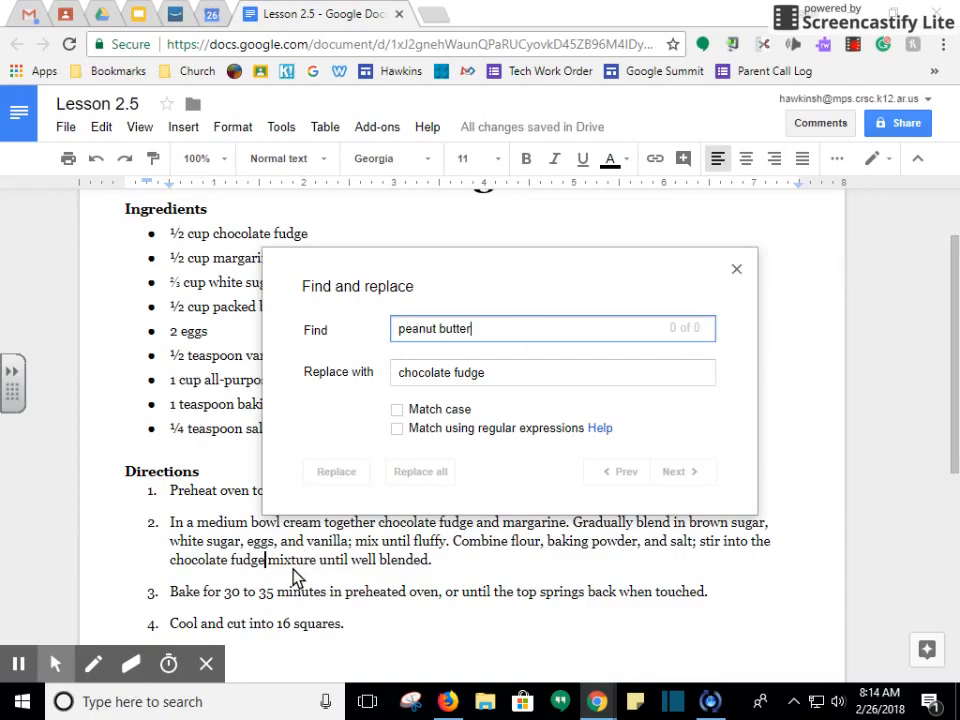
left_click(738, 272)
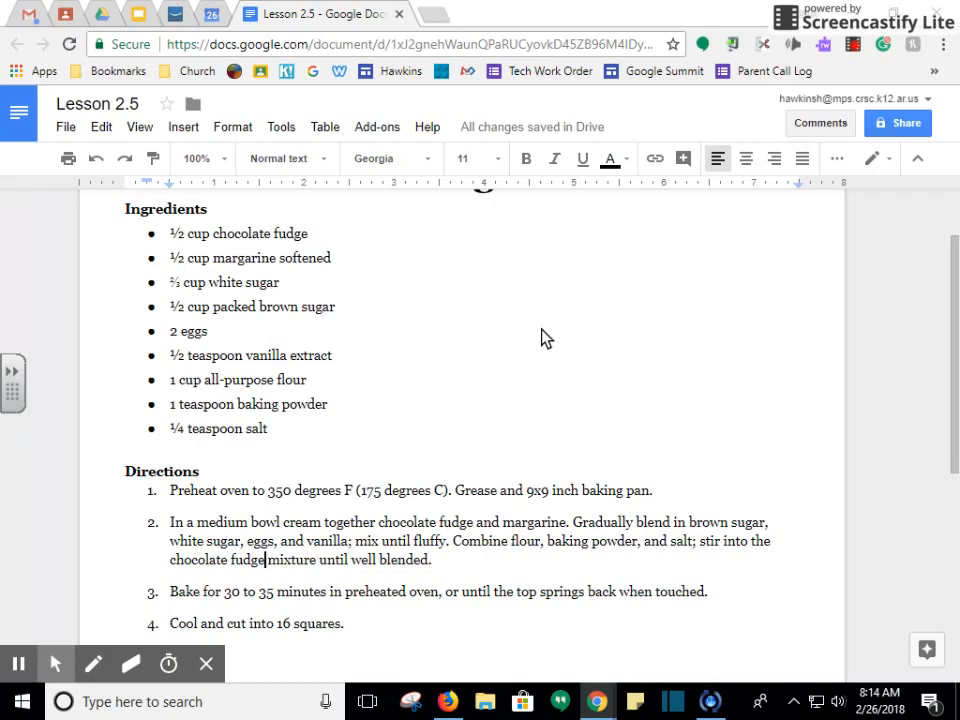
Capitalize the first letters of "Chocolate" and "Fudge" in the recipe title.
scroll(430, 409, "up", 2)
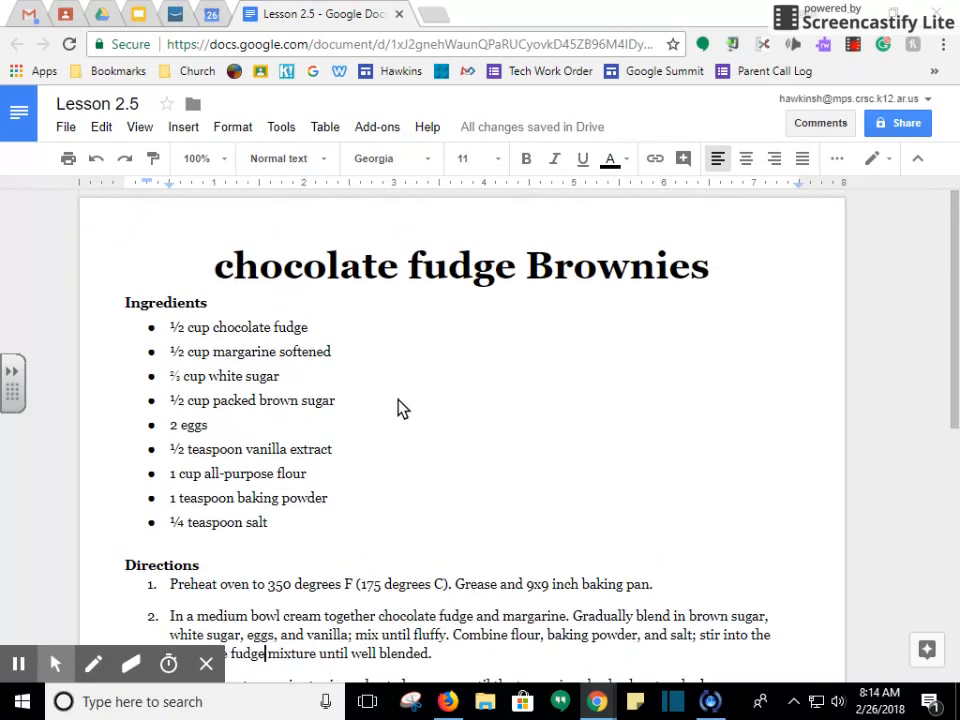
left_click(229, 272)
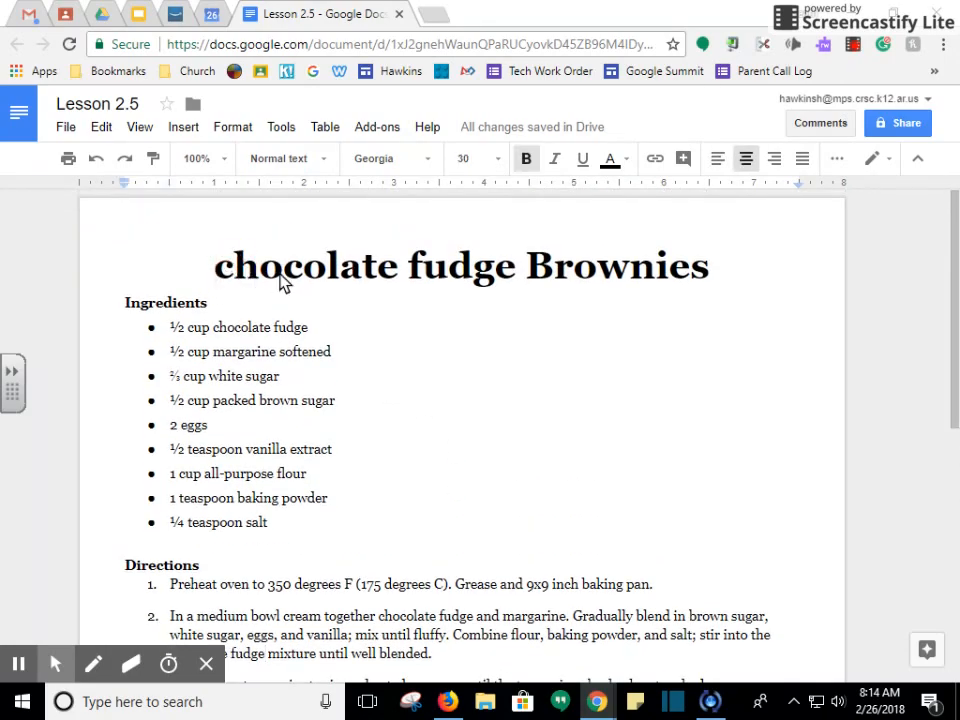
key("Delete")
type("C")
left_click(282, 280)
key("Right")
key("Right")
key("Right")
key("Right")
key("Right")
key("Right")
key("Right")
key("Right")
key("Right")
key("Left")
key("Left")
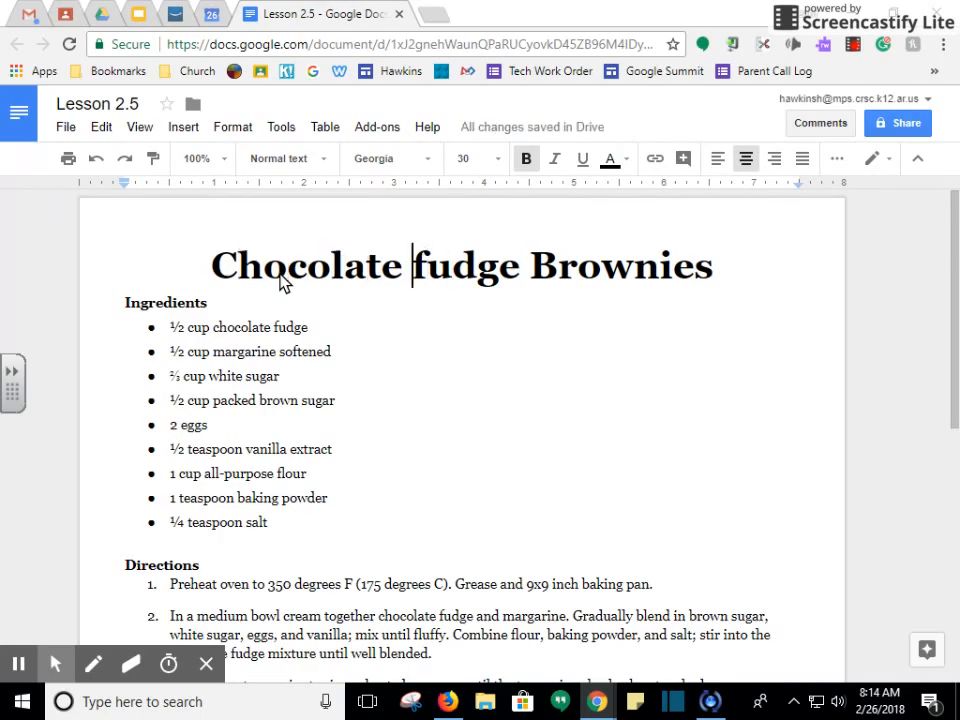
type("F")
key("Delete")
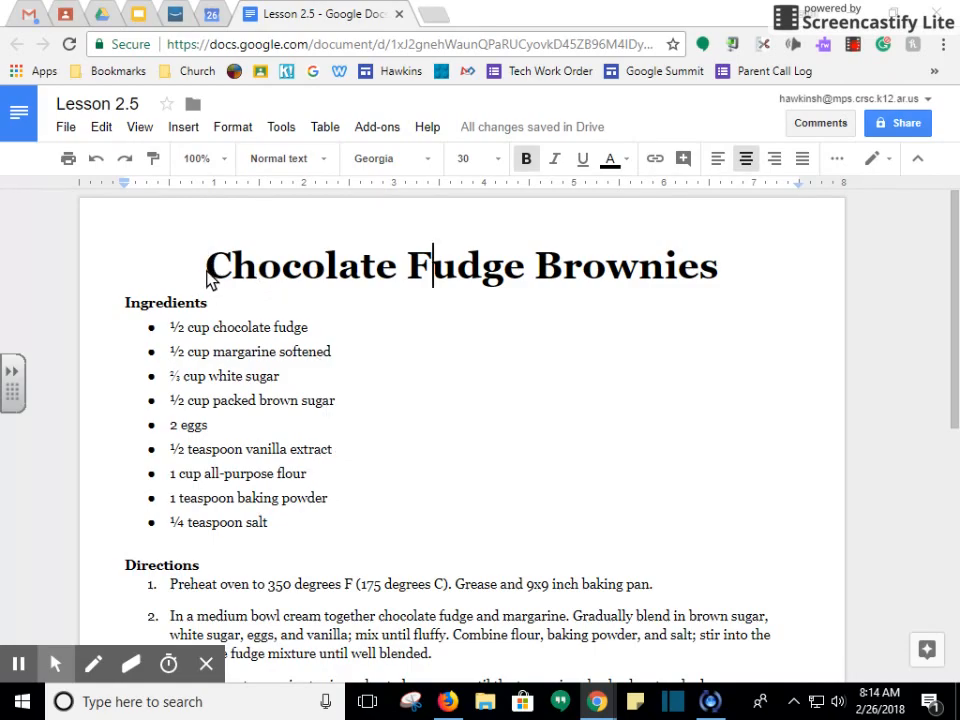
Change the font of the "Chocolate Fudge Brownies" title to Chewy.
left_click_drag(208, 272, 731, 272)
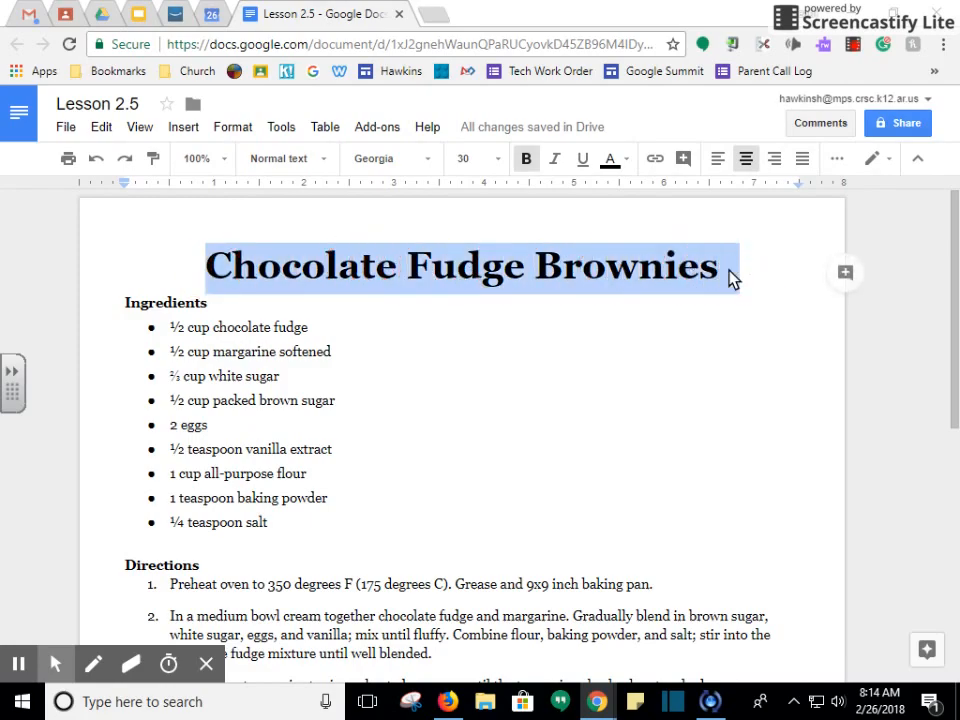
left_click(432, 162)
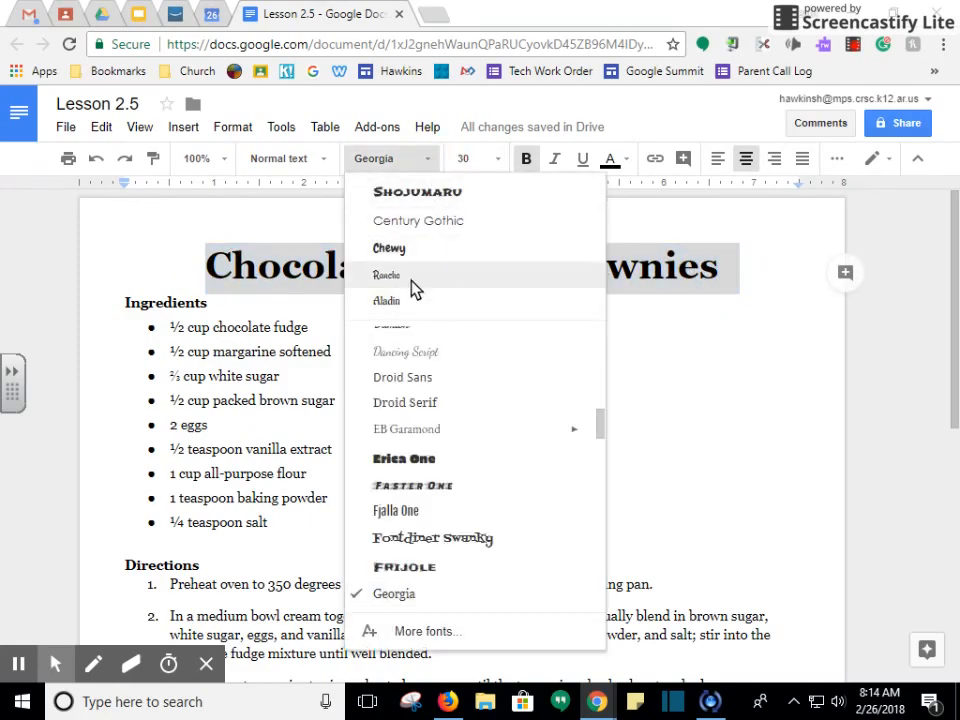
scroll(395, 595, "down", 3)
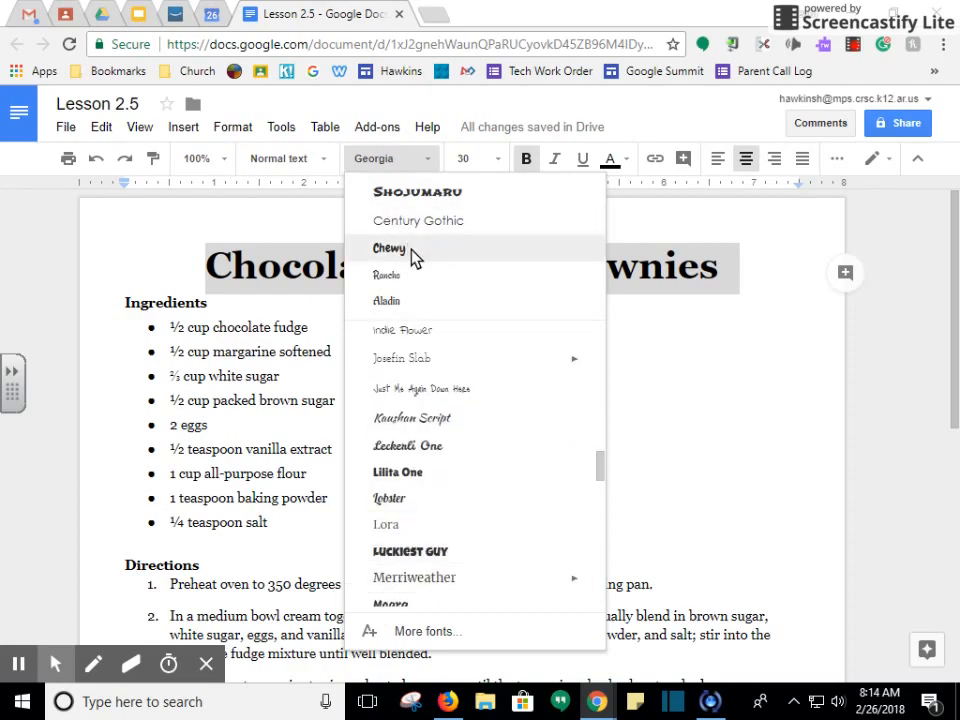
scroll(424, 536, "down", 5)
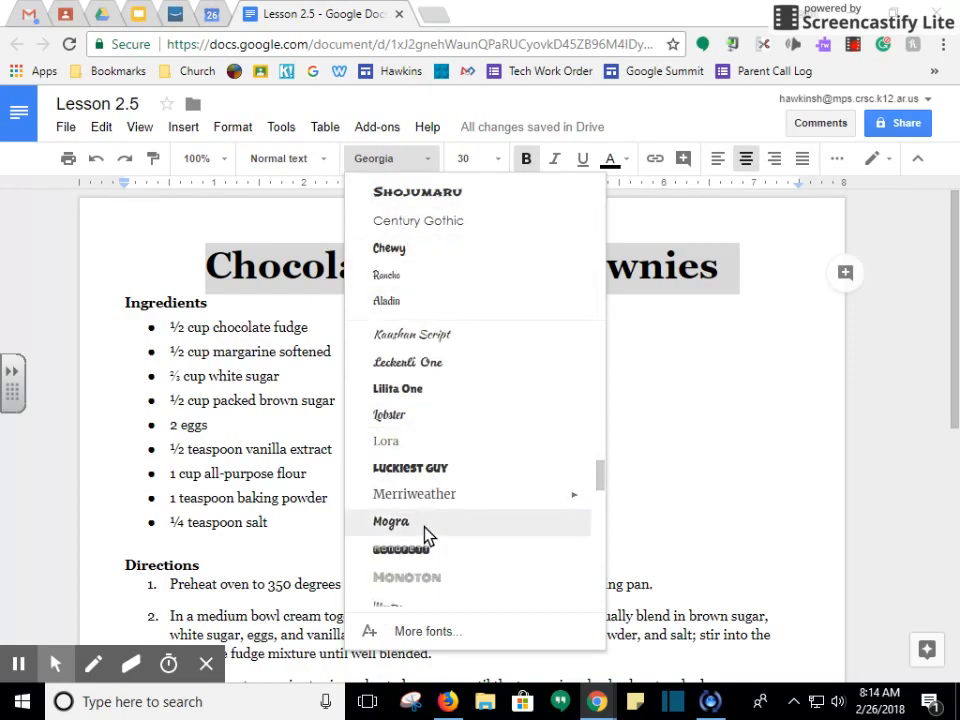
scroll(427, 532, "up", 10)
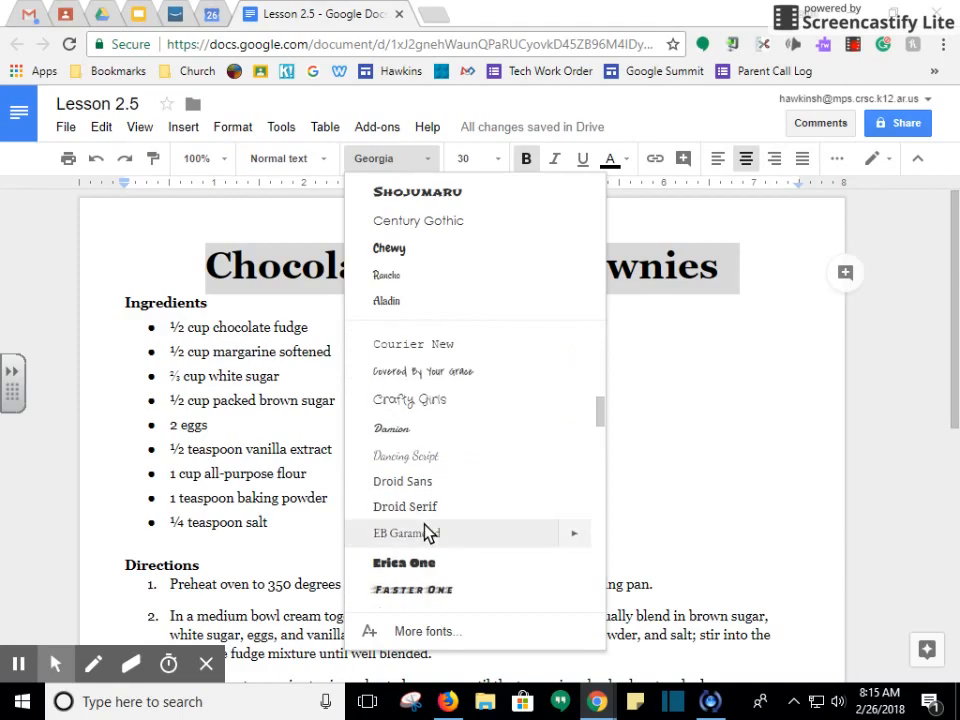
scroll(427, 532, "up", 1)
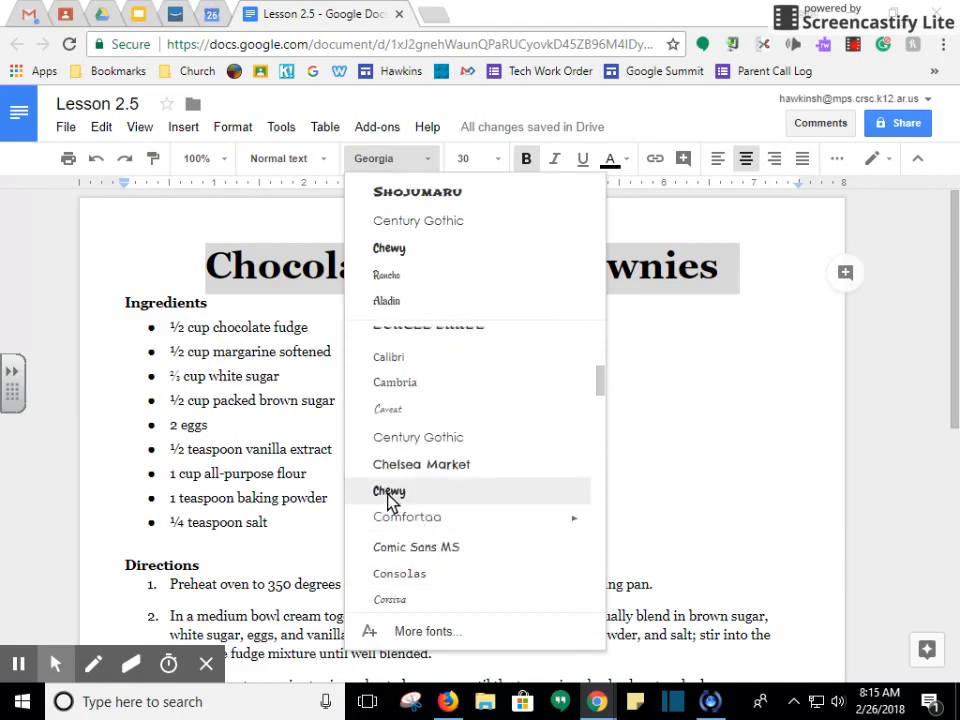
left_click(389, 495)
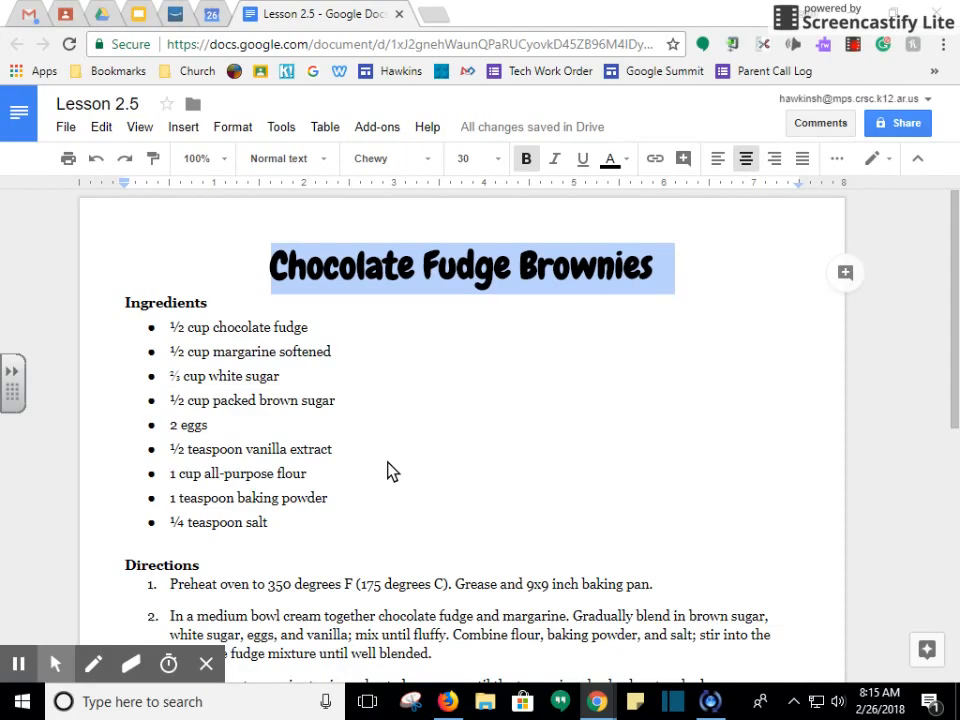
Change the font of all text below the title, from Ingredients through the Word Count line, to Century Gothic.
left_click(495, 311)
left_click_drag(120, 304, 422, 614)
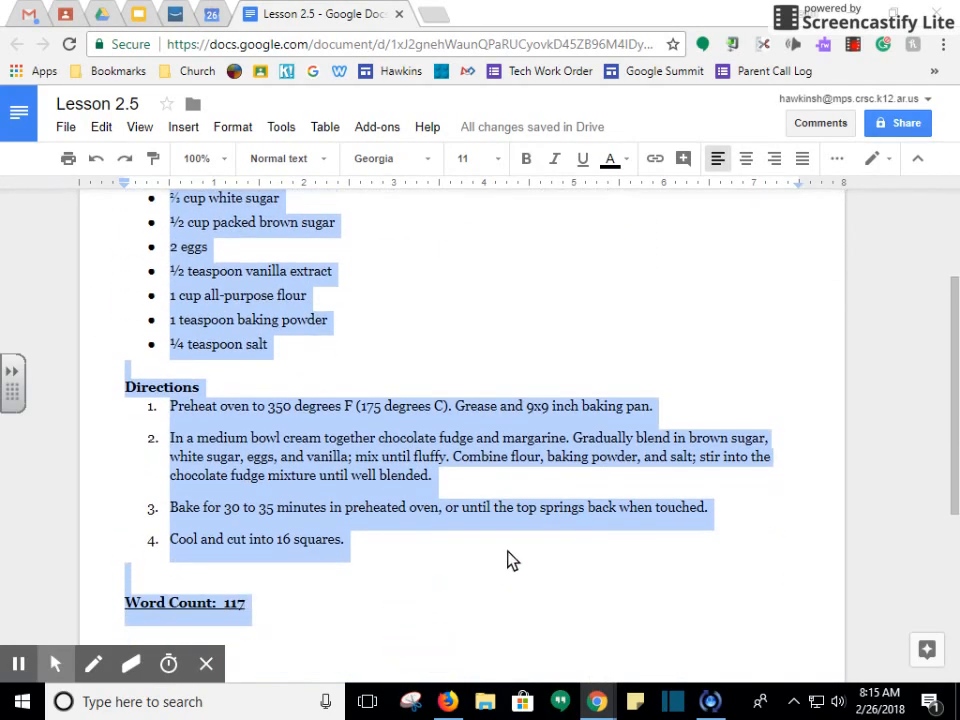
left_click(432, 170)
scroll(456, 514, "down", 3)
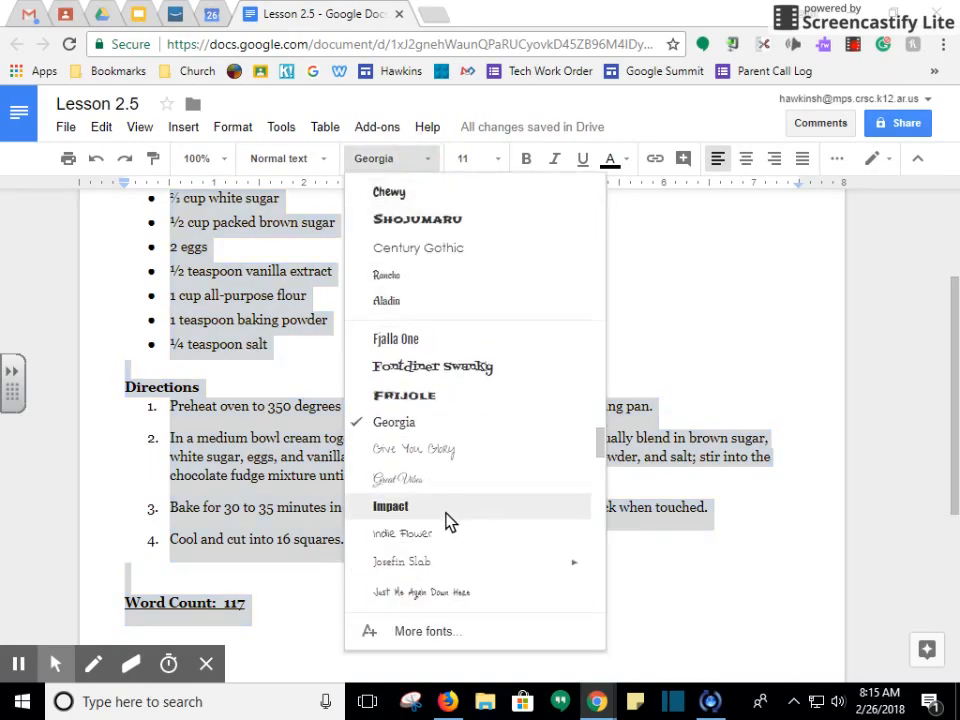
scroll(415, 514, "up", 2)
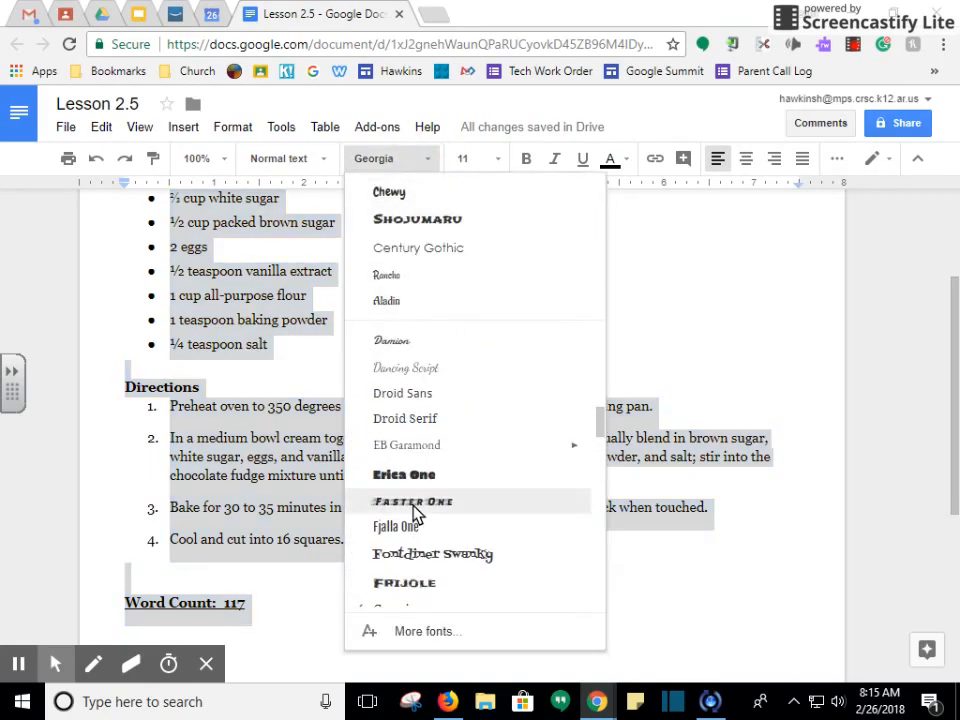
scroll(415, 512, "up", 2)
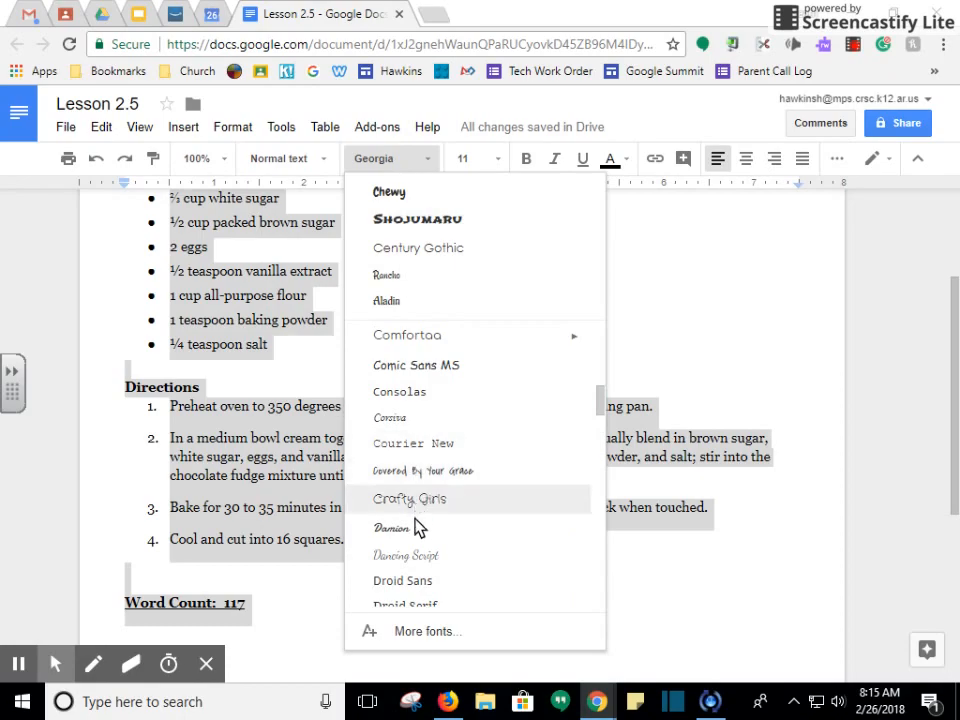
scroll(418, 516, "up", 2)
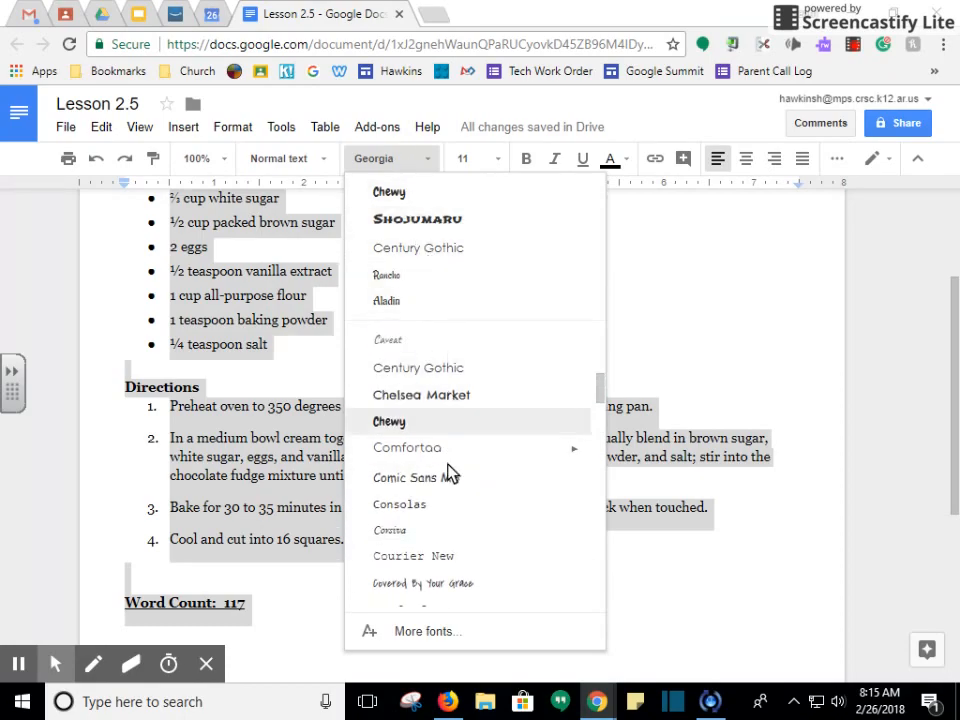
scroll(426, 450, "up", 4)
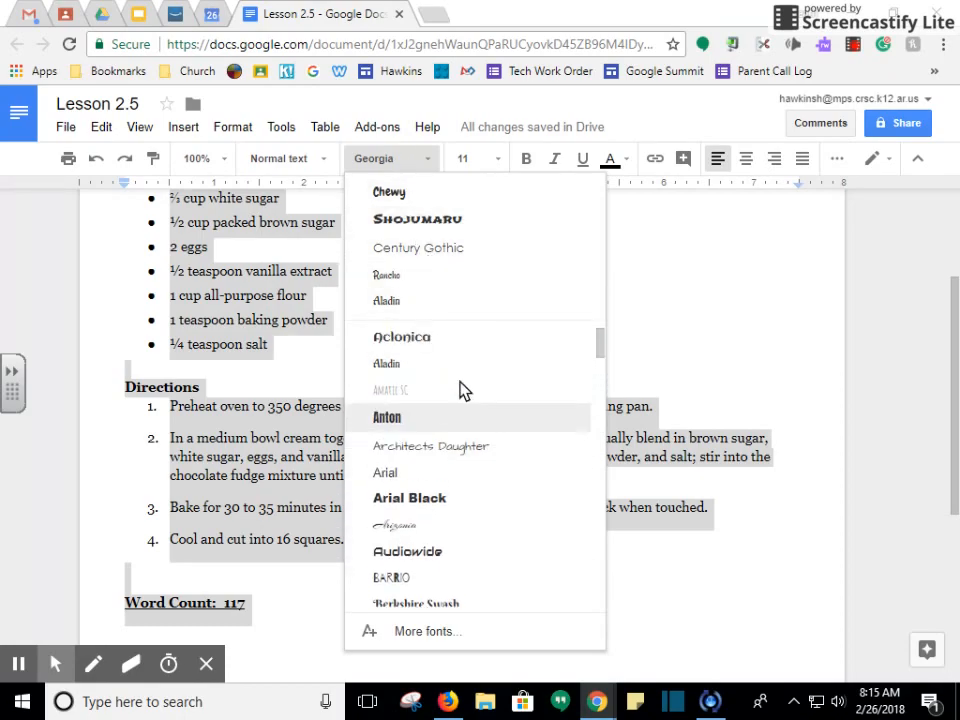
scroll(456, 422, "down", 3)
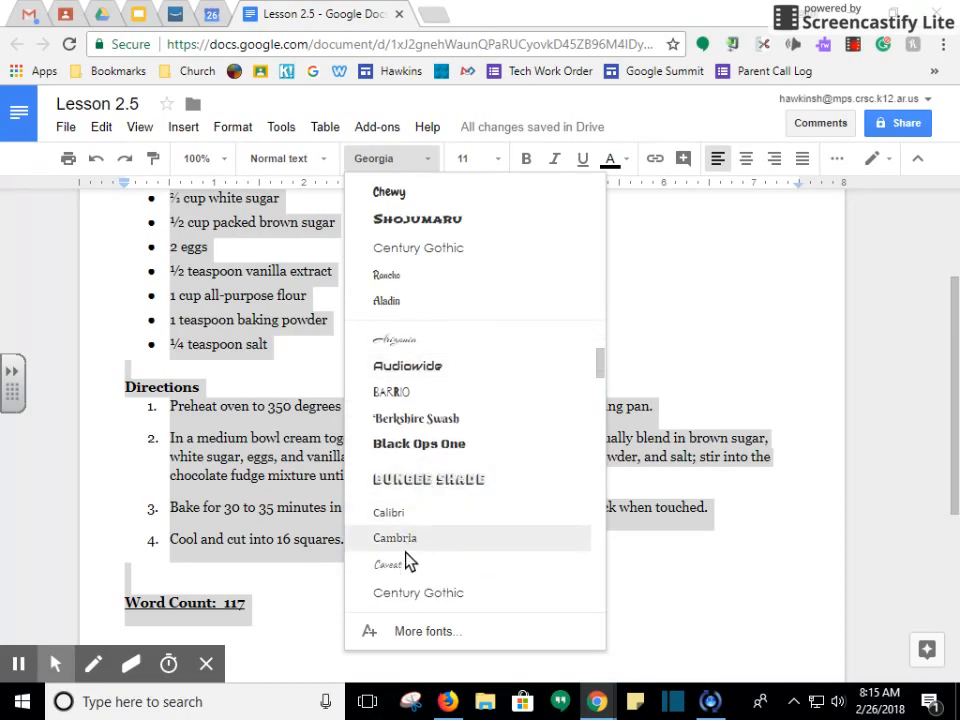
scroll(410, 563, "down", 1)
left_click(422, 510)
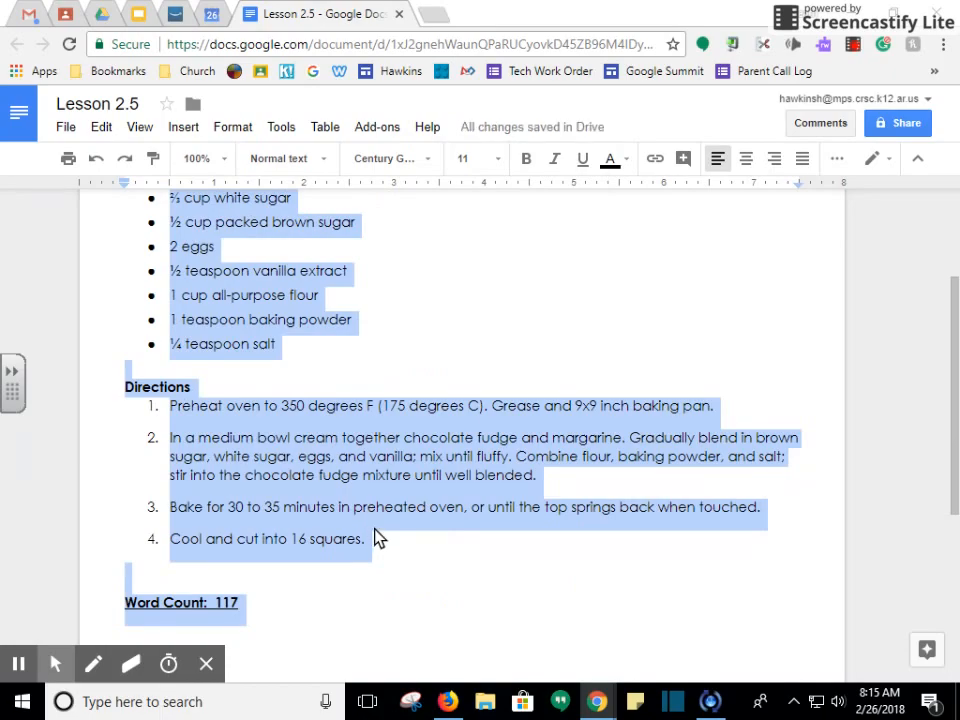
Set the font size of the text below the title to 13.
left_click(498, 163)
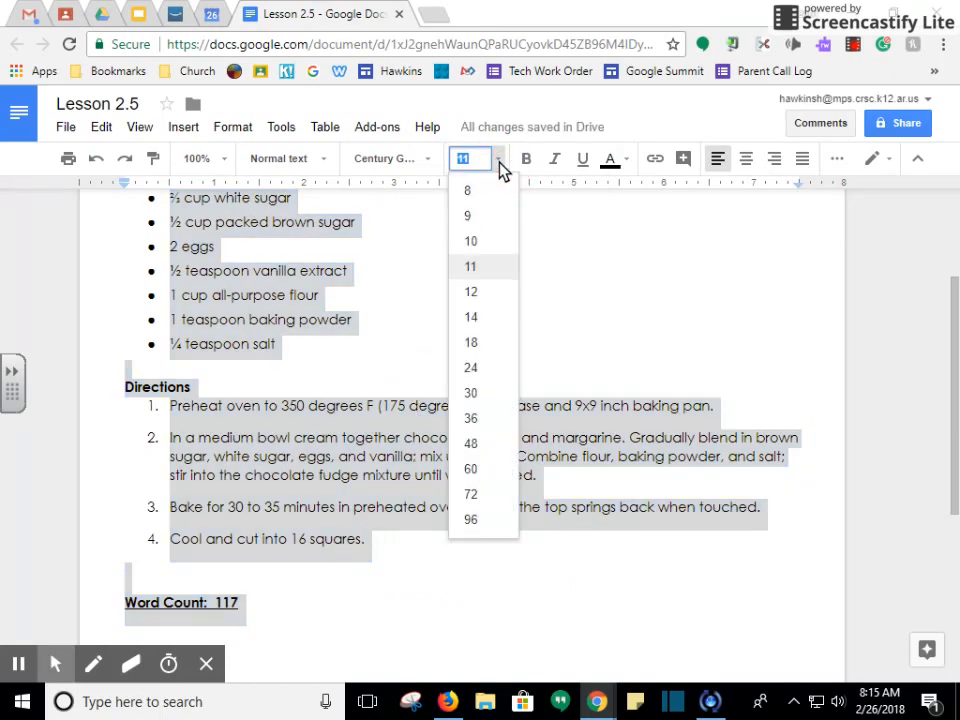
left_click(473, 158)
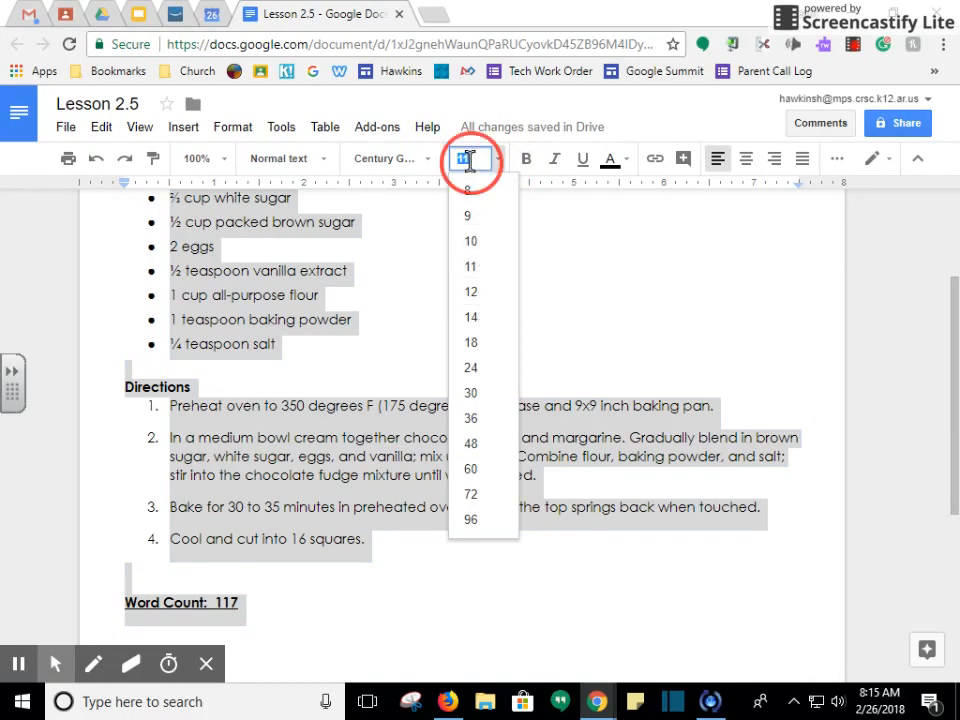
type("13")
key("Return")
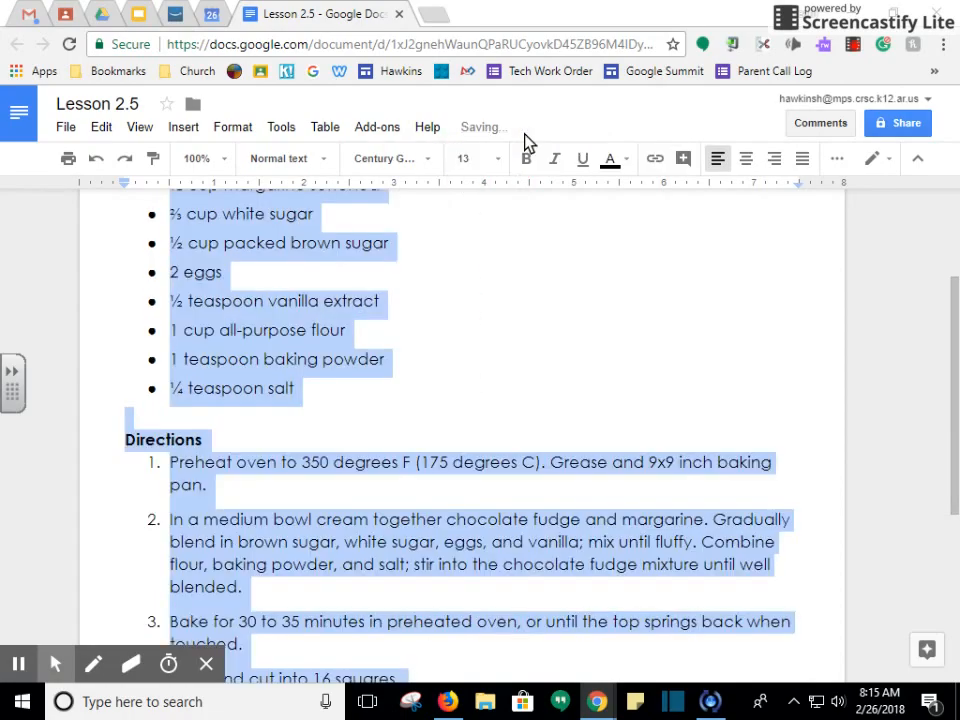
scroll(349, 514, "down", 3)
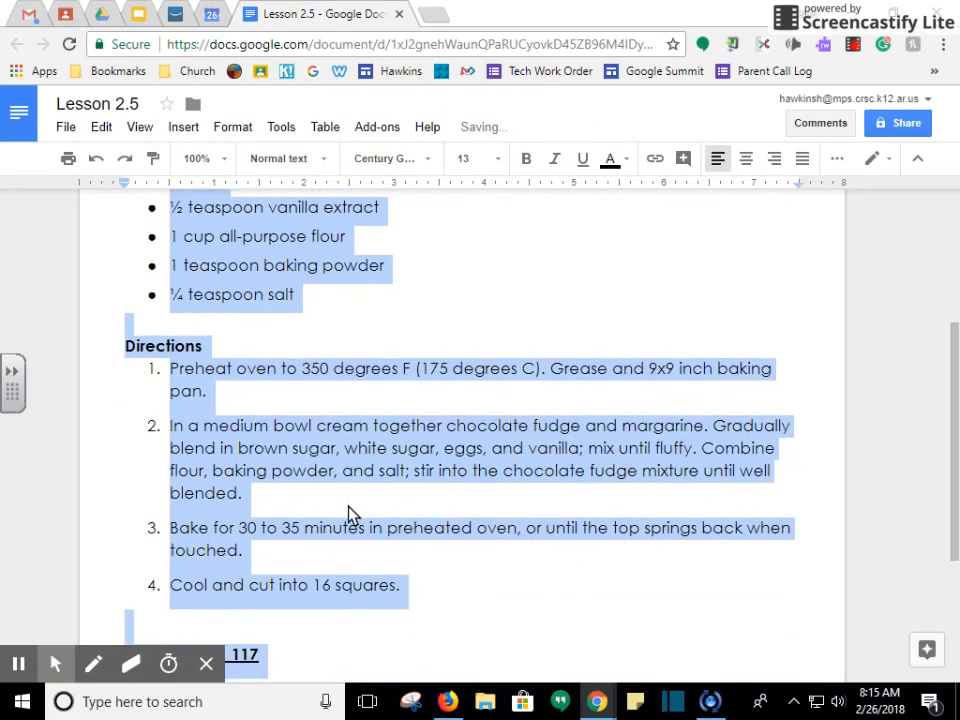
scroll(368, 575, "up", 3)
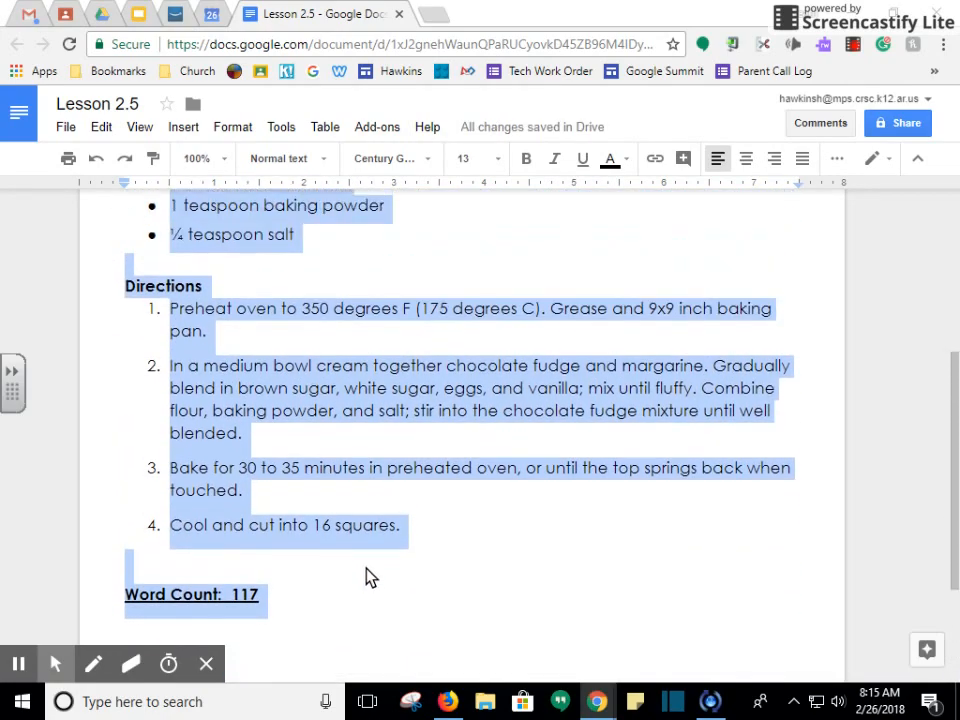
scroll(368, 575, "up", 1)
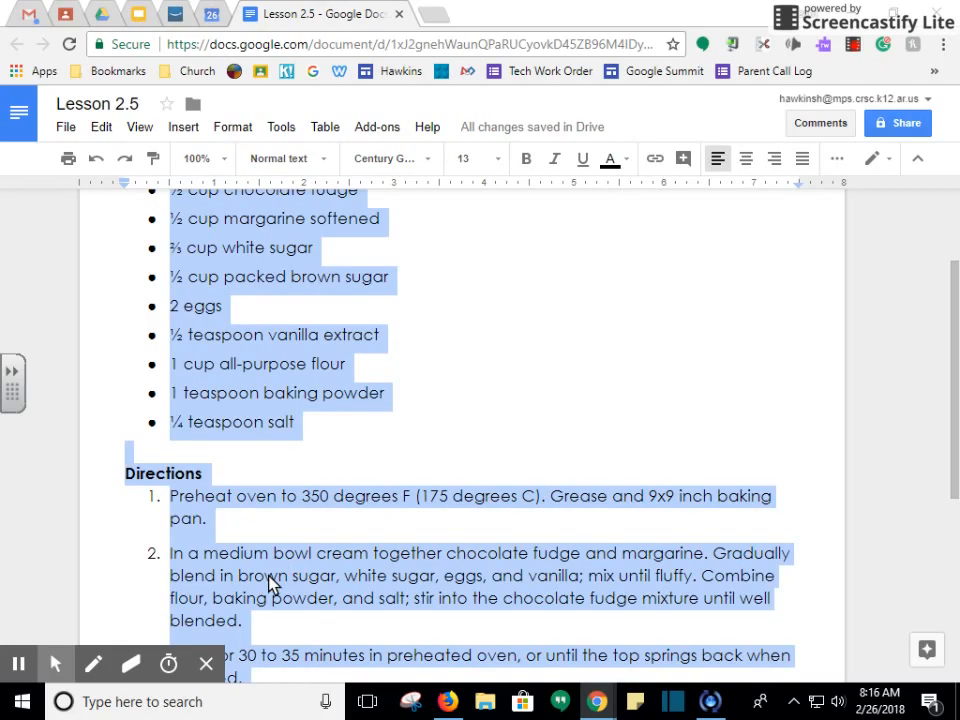
Replace the Word Count line at the end of the recipe with "This recipe was lovingly altered by" followed by the author's full name.
scroll(252, 538, "down", 4)
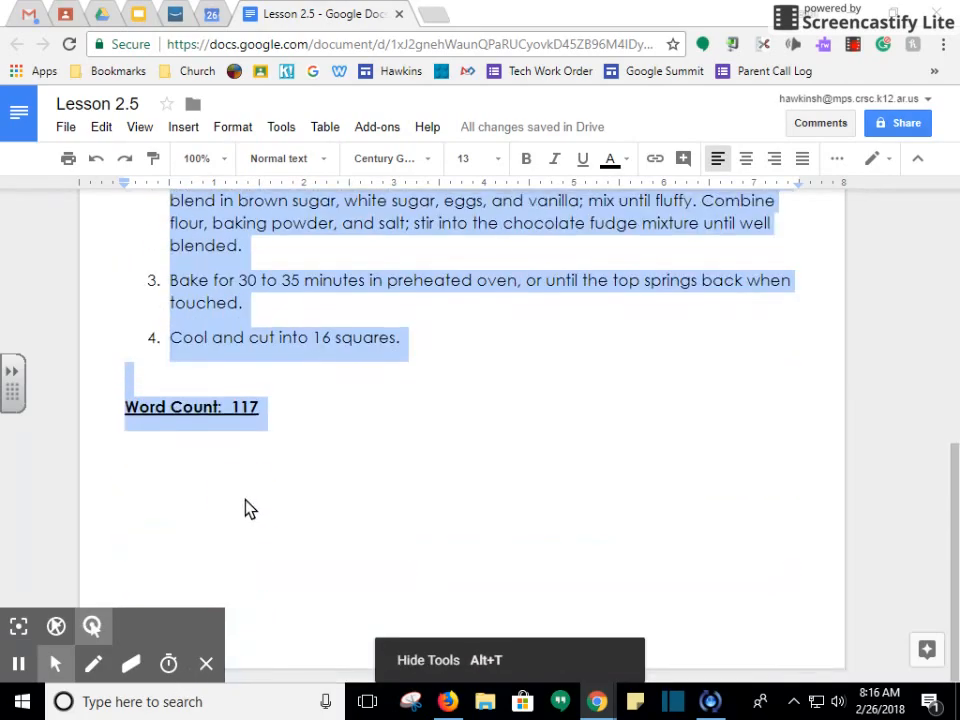
left_click(249, 509)
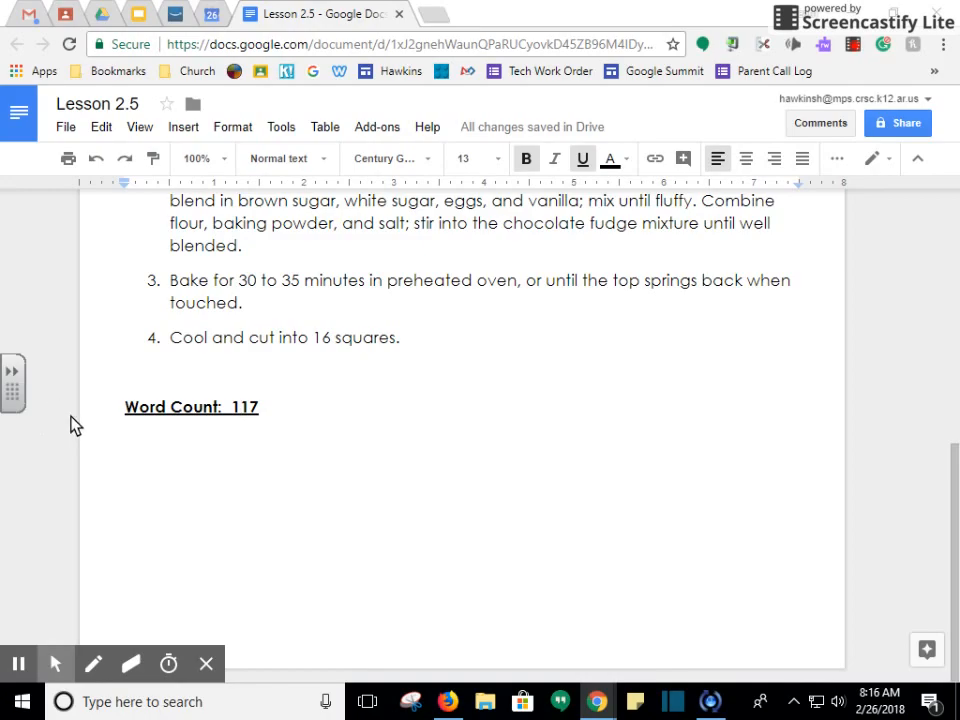
triple_click(317, 421)
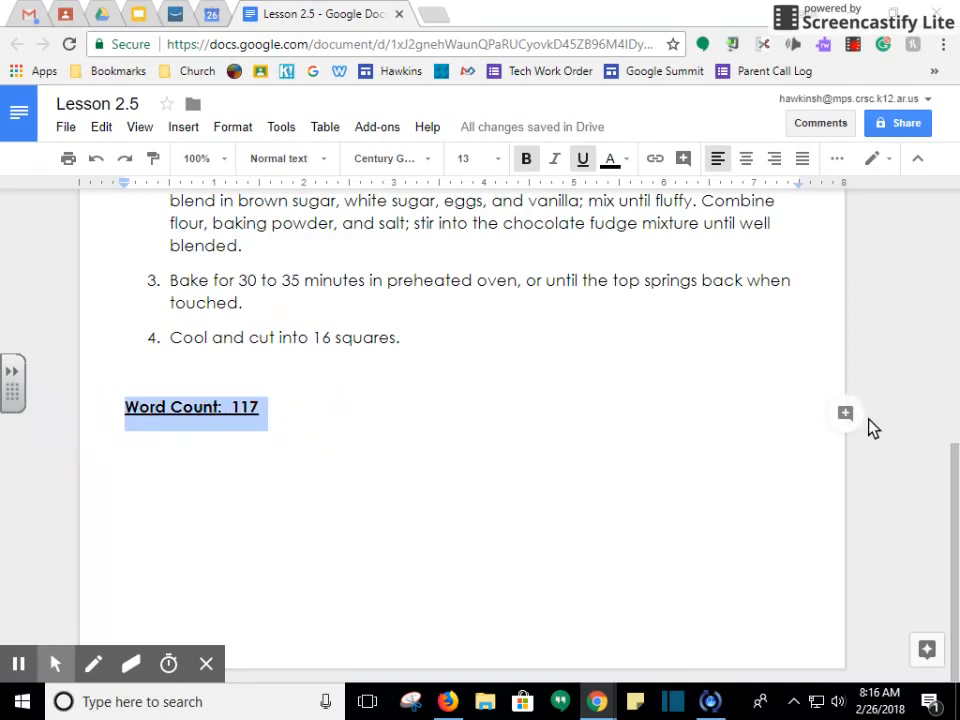
key("BackSpace")
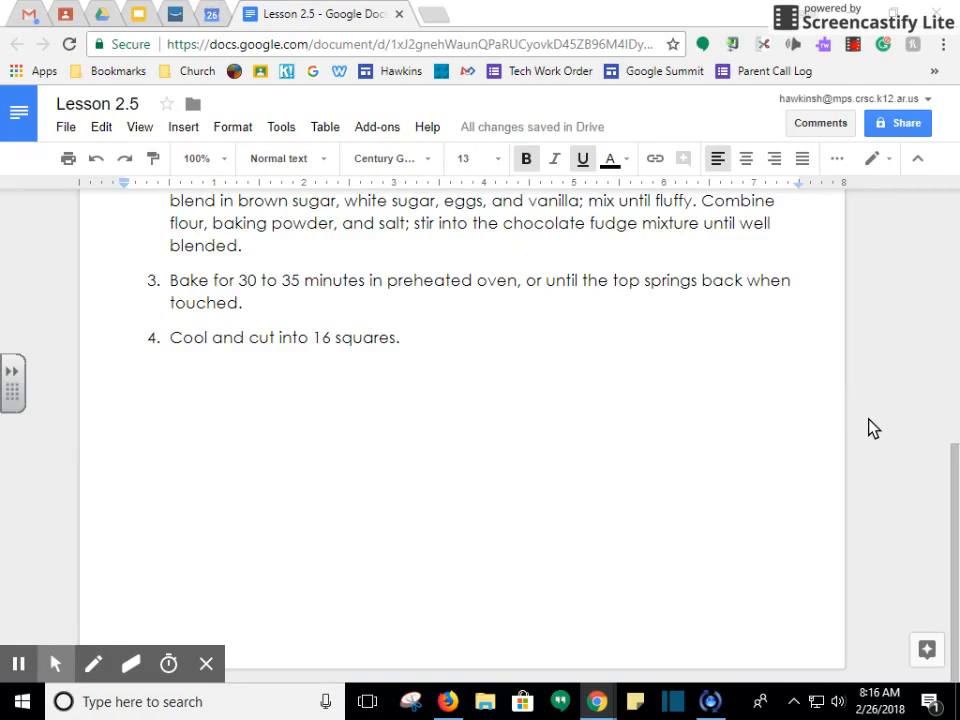
type("This ")
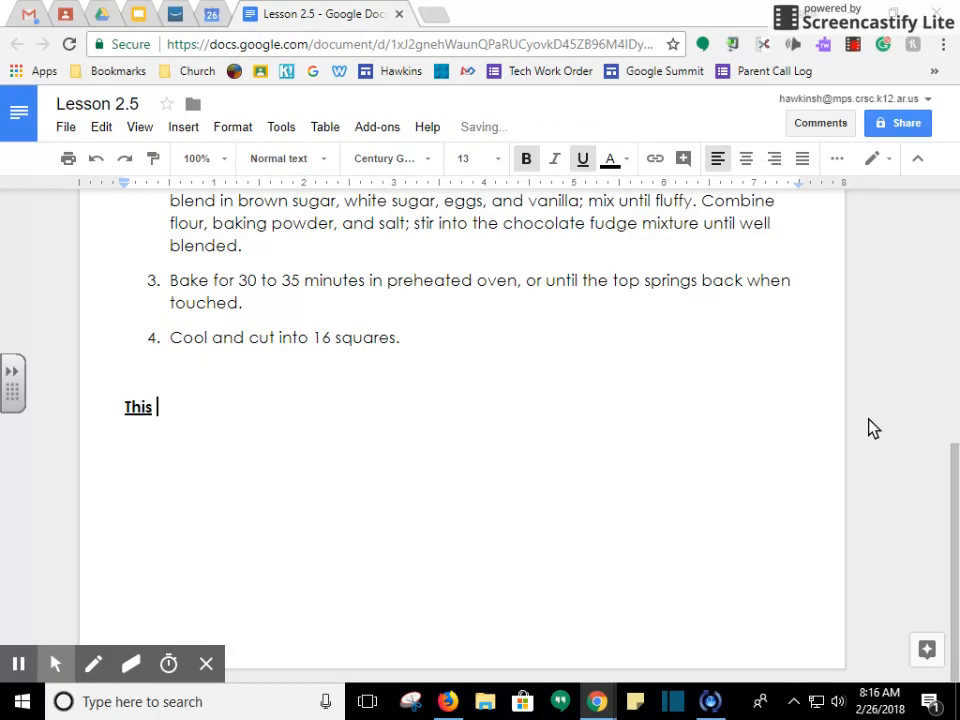
type("recipe was loning")
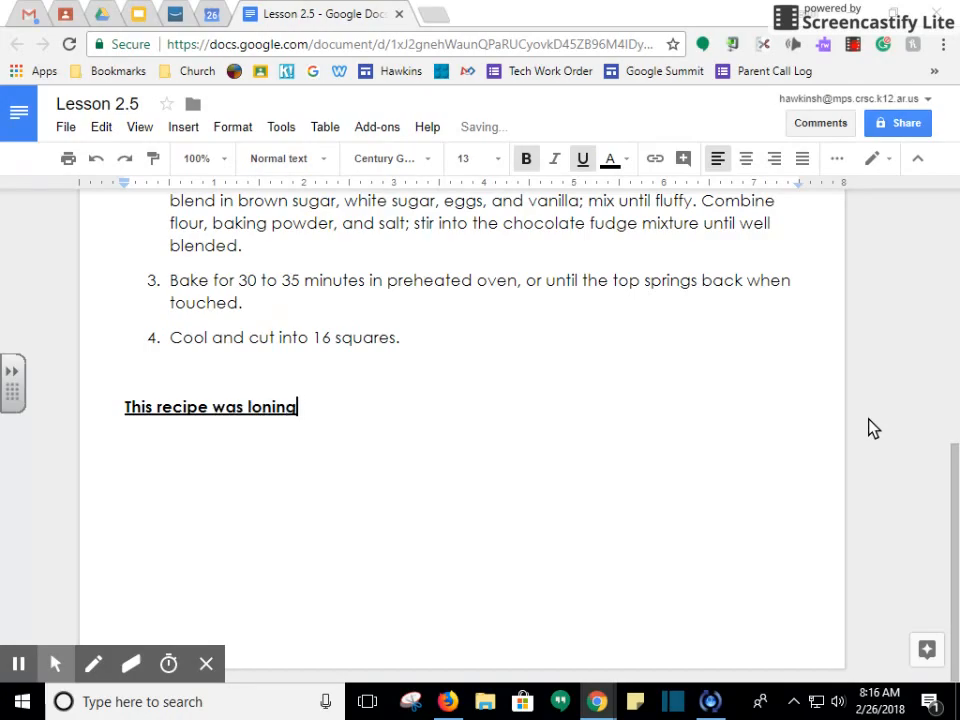
key("BackSpace")
key("BackSpace")
key("BackSpace")
key("BackSpace")
type("vingly altered by Heat Ha")
key("BackSpace")
key("BackSpace")
key("BackSpace")
type("h Hawkins.")
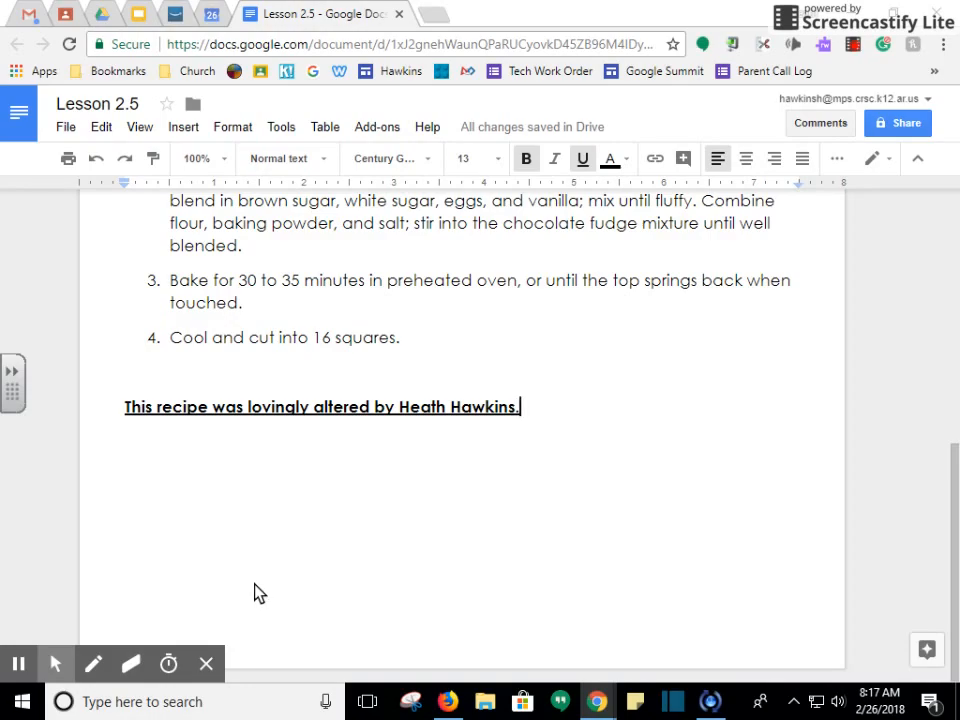
Clear all formatting from the "This recipe was lovingly altered by" line.
triple_click(284, 408)
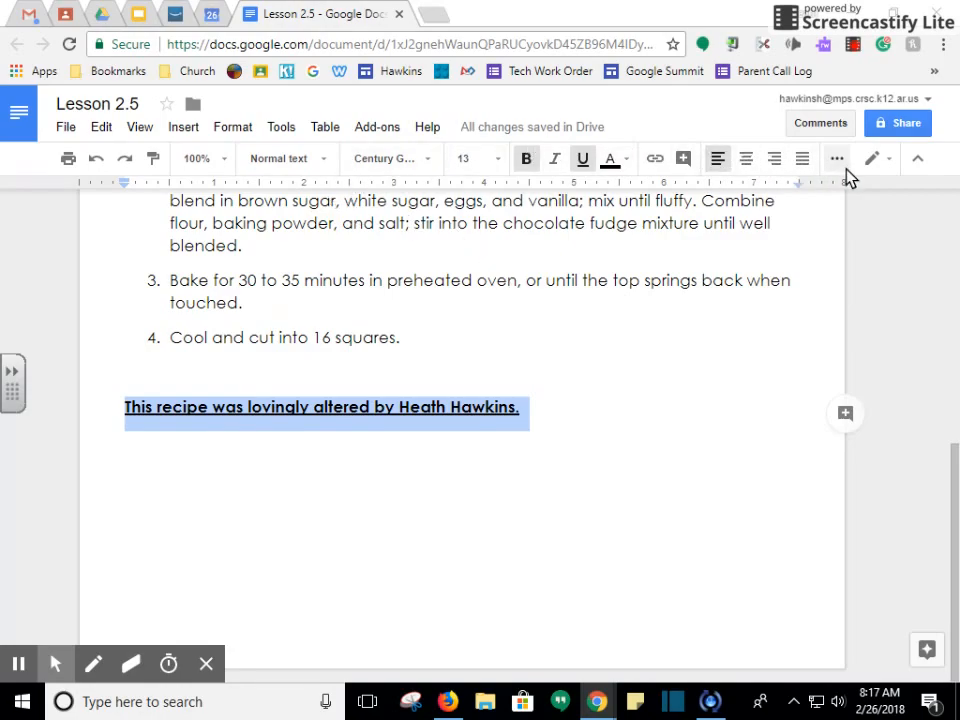
left_click(248, 134)
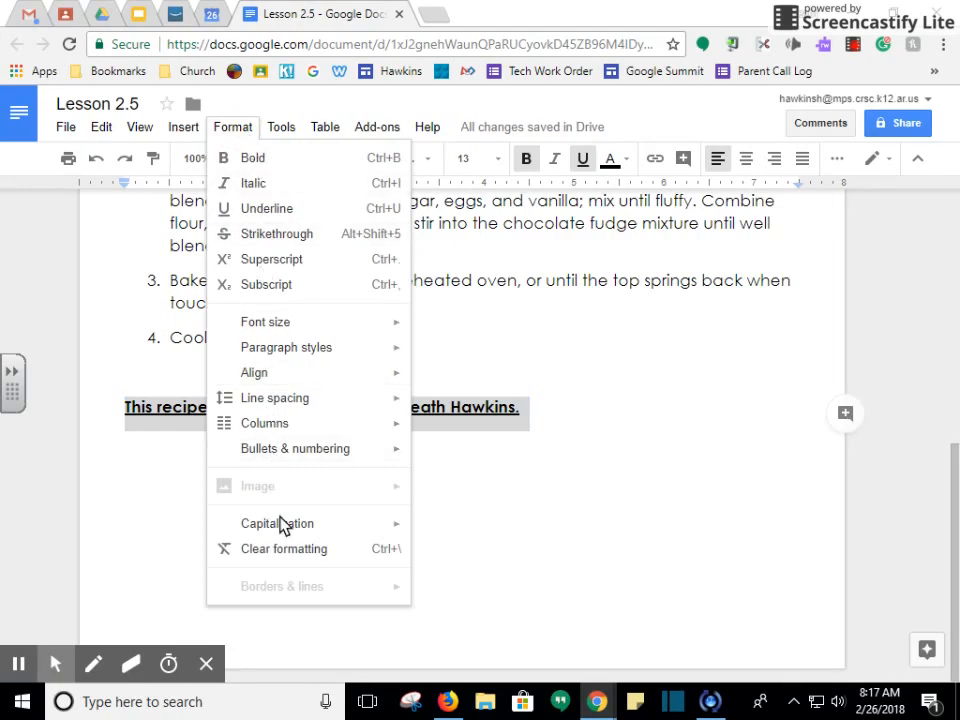
left_click(840, 162)
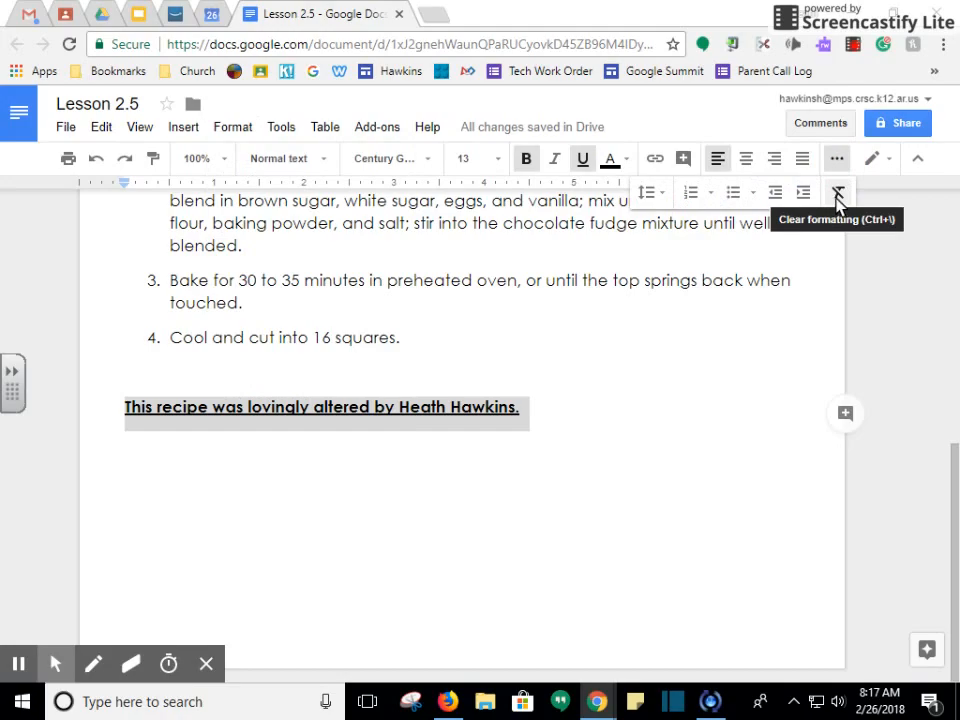
left_click(838, 196)
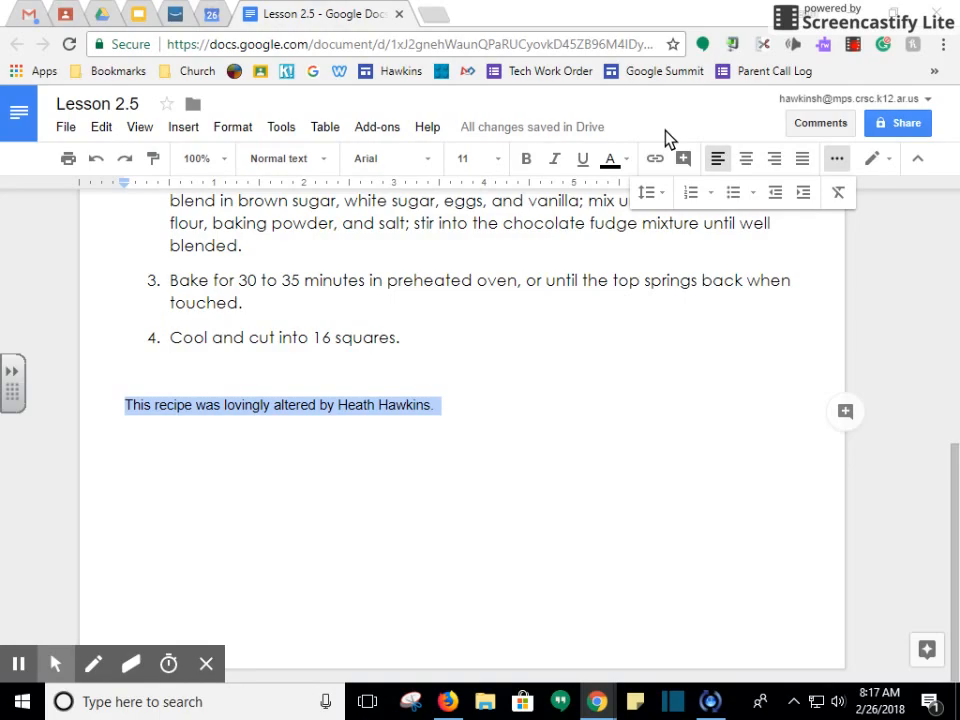
Center the credit line at the end of the recipe and make it italic.
left_click(750, 163)
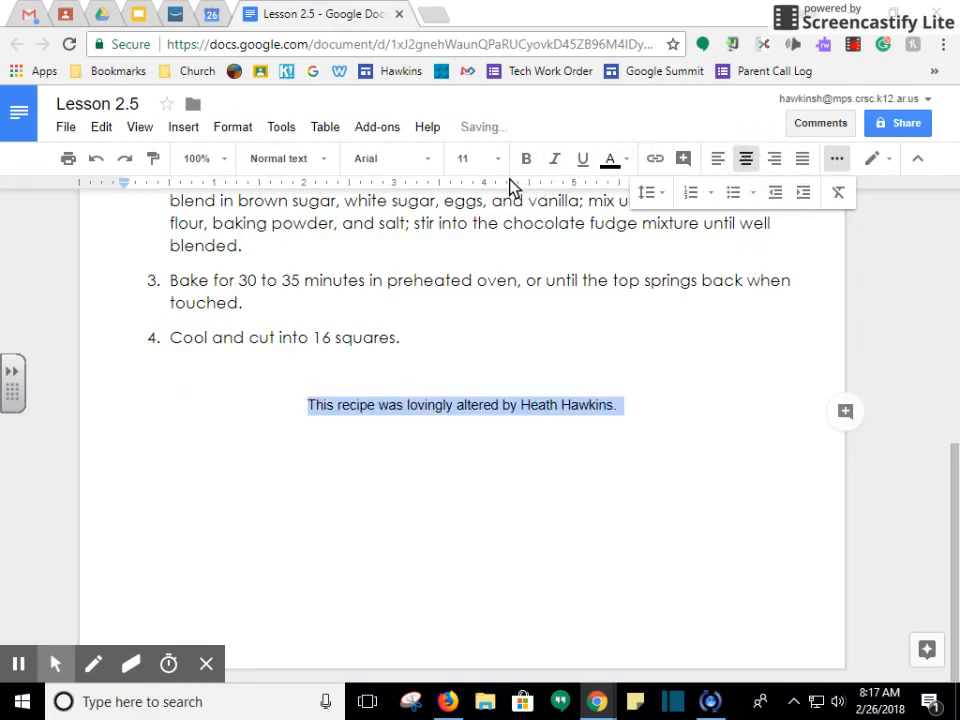
left_click(554, 159)
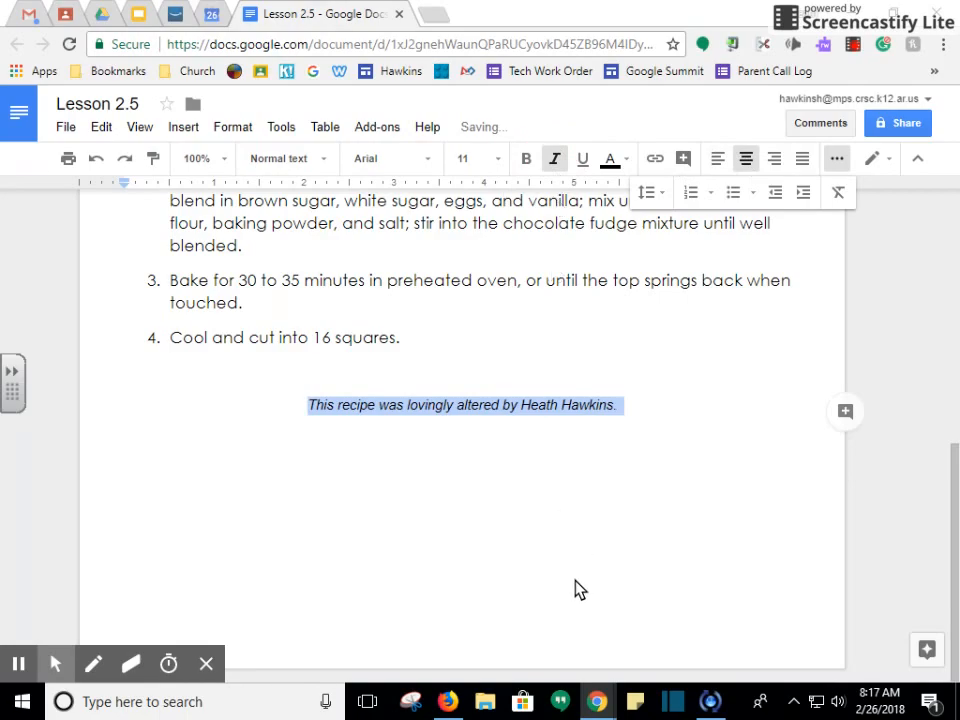
scroll(476, 343, "up", 2)
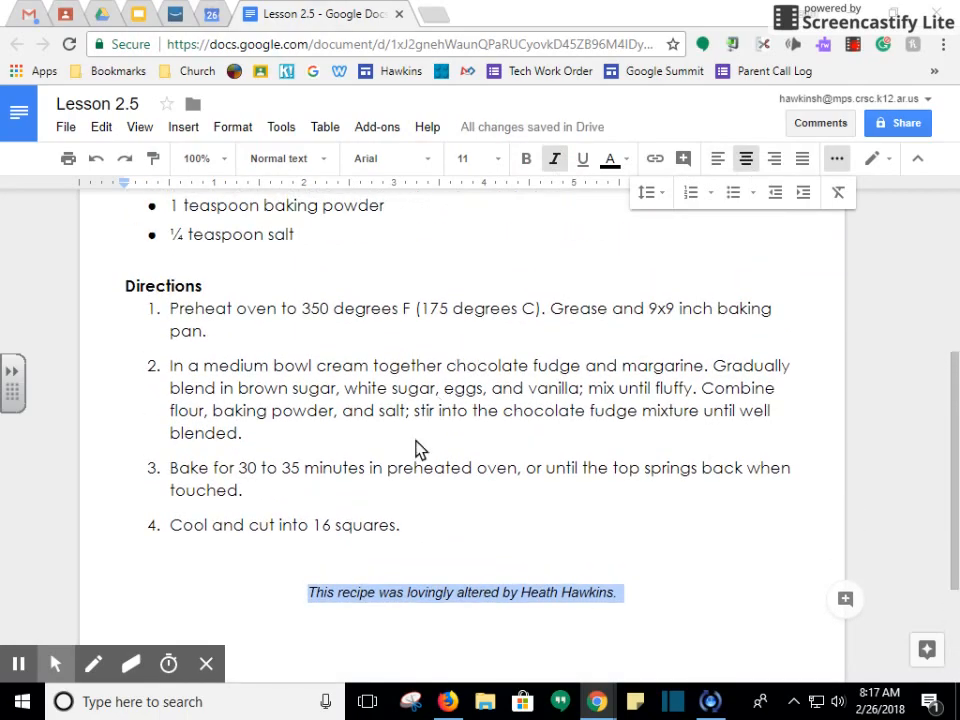
Add a blank line below the centered credit line at the end of the recipe.
scroll(370, 510, "down", 2)
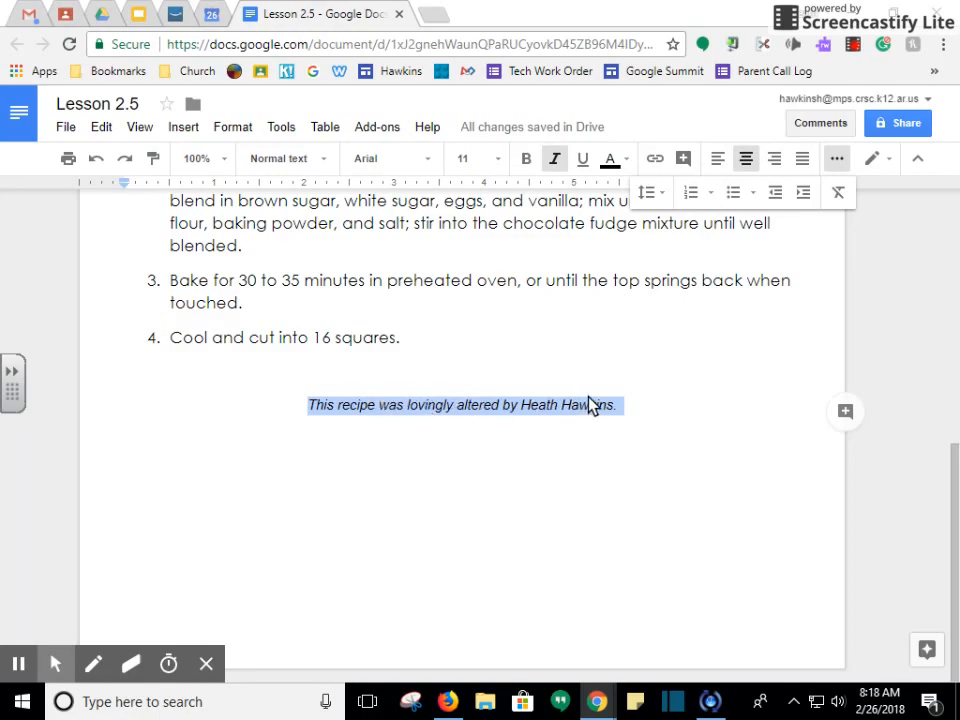
left_click(650, 415)
key("Return")
left_click(733, 643)
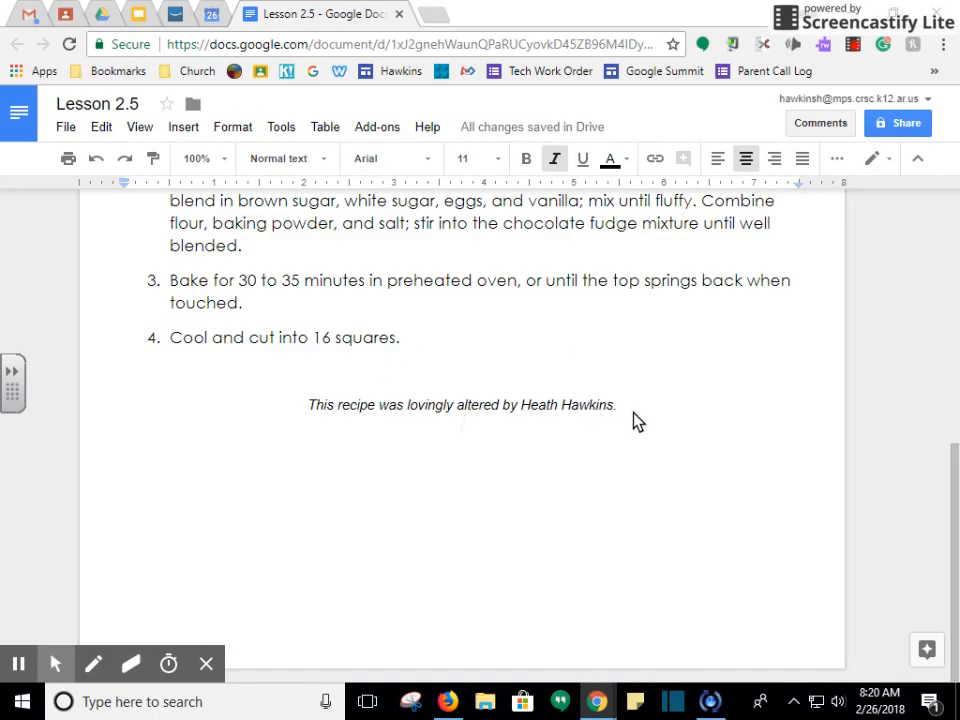
Search the web for "chocolate brownies" images and insert the single brownie on a white background below the credit line.
left_click(183, 128)
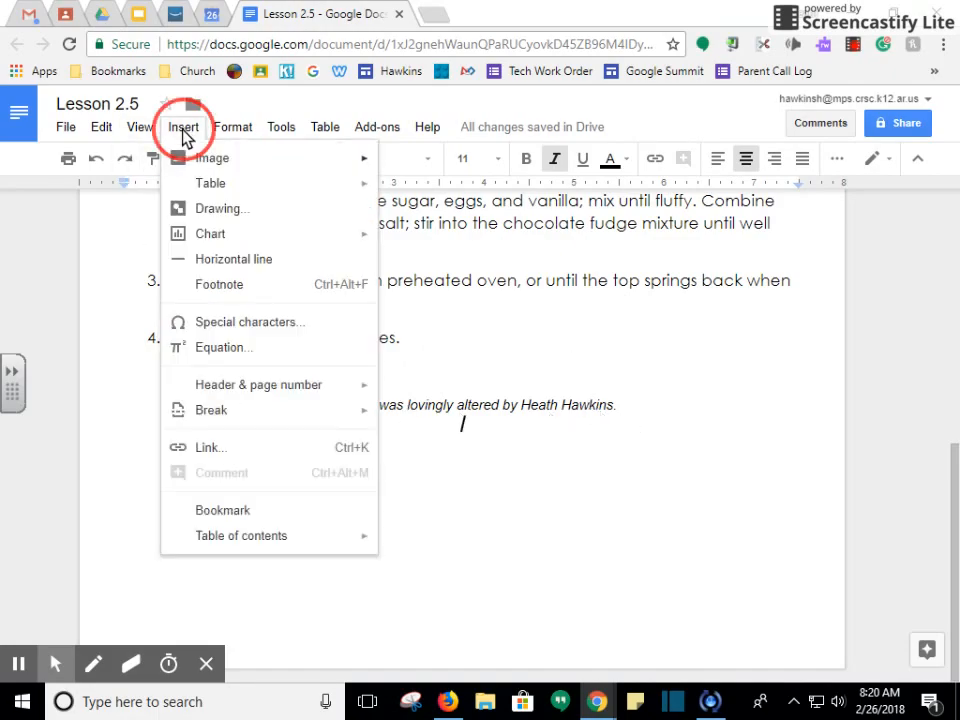
mouse_move(193, 158)
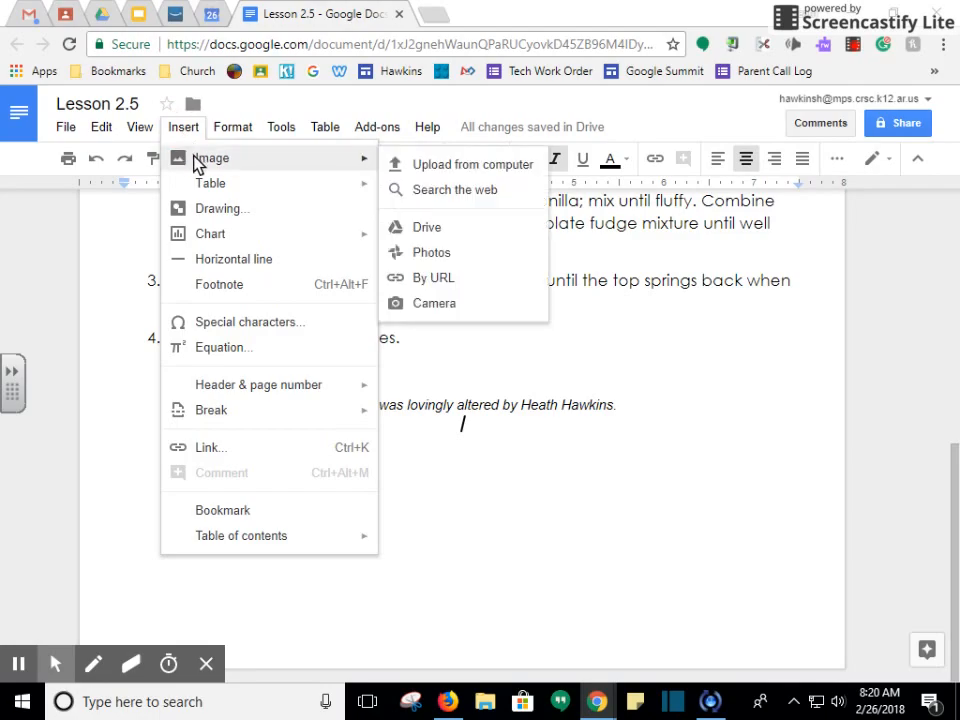
left_click(487, 200)
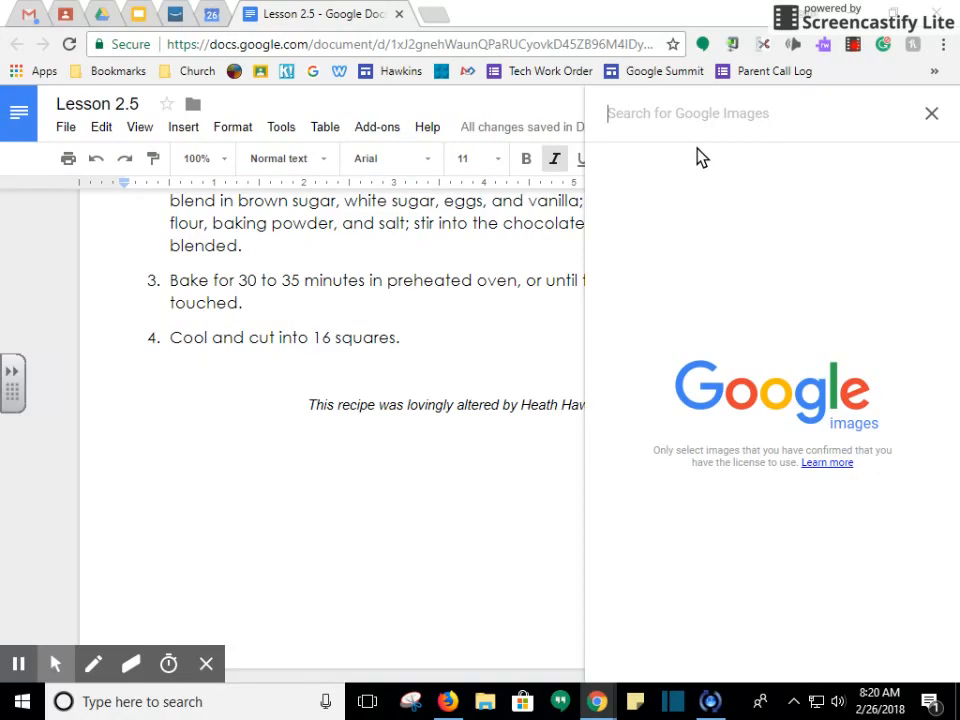
type("chocolate b")
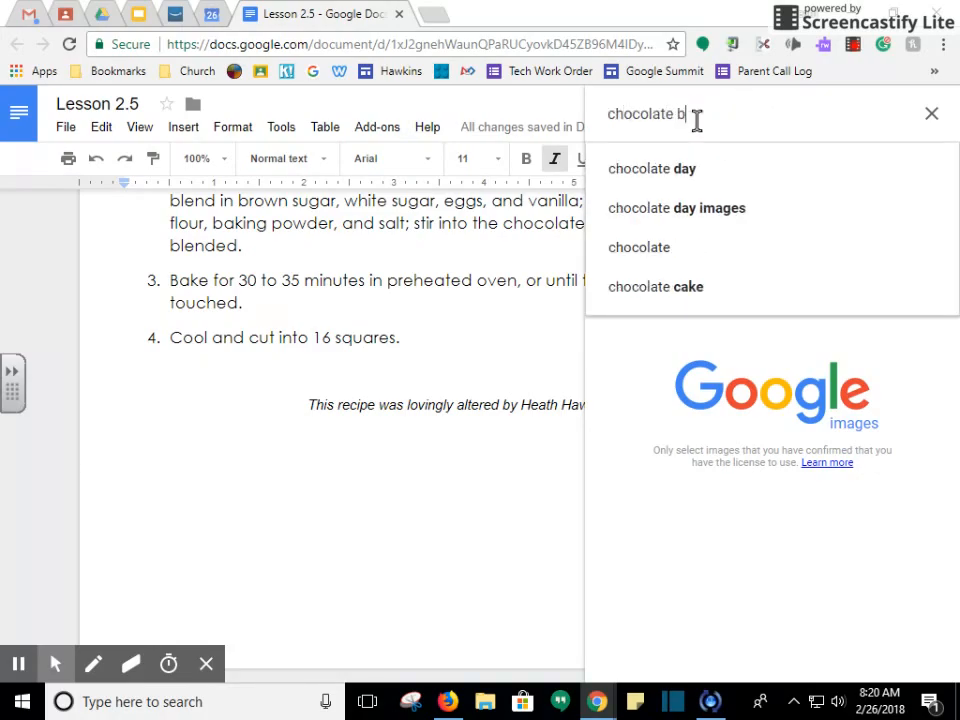
type("rowniwas")
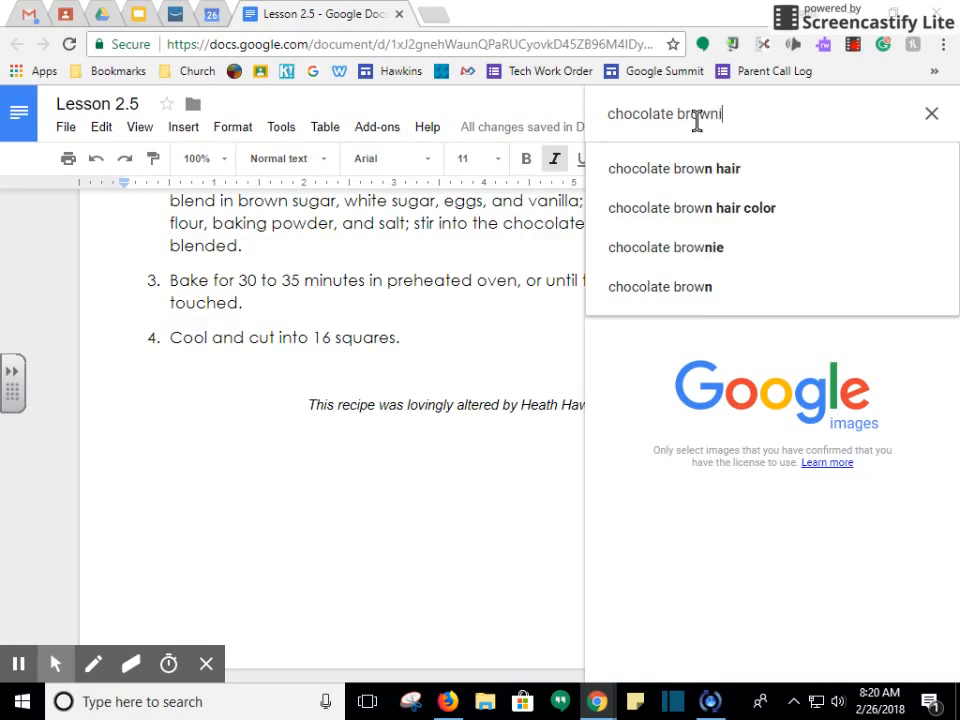
key("BackSpace")
key("BackSpace")
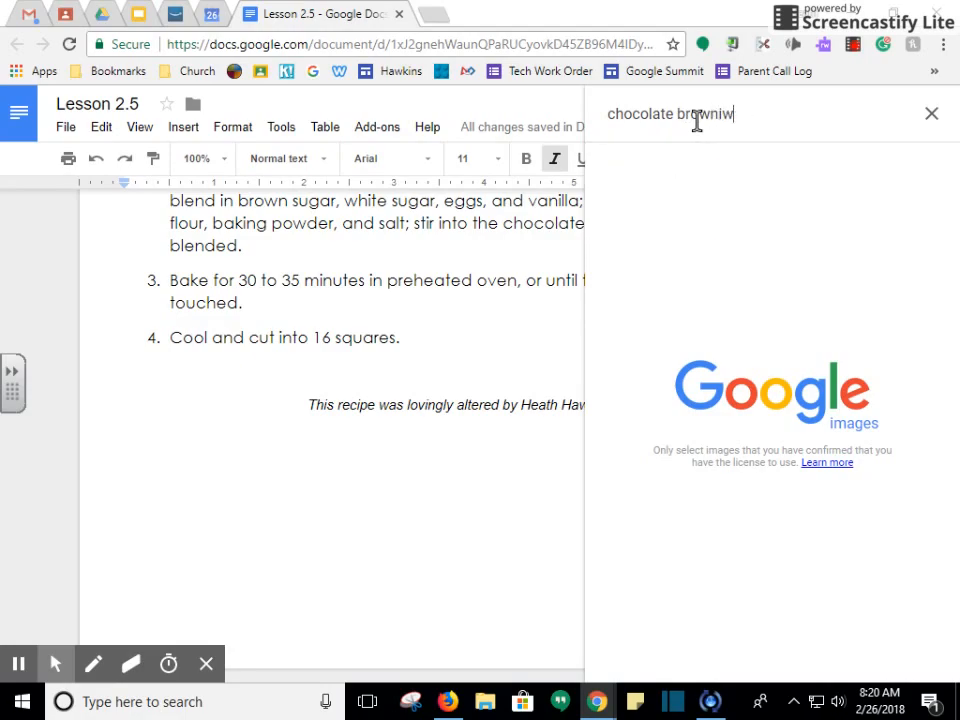
key("BackSpace")
key("BackSpace")
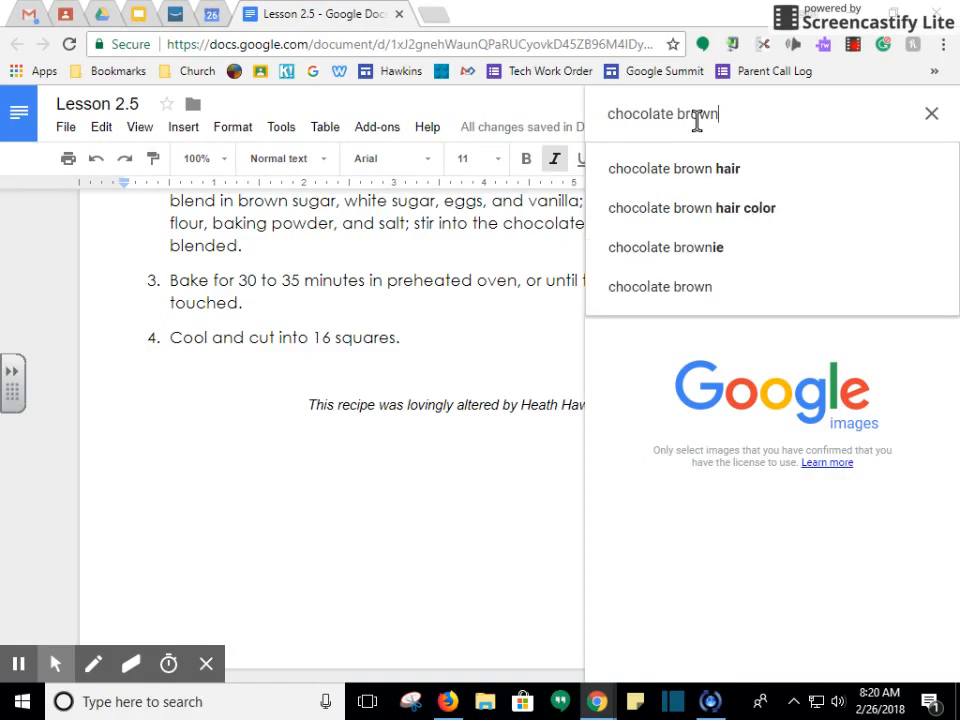
type("ies")
key("Return")
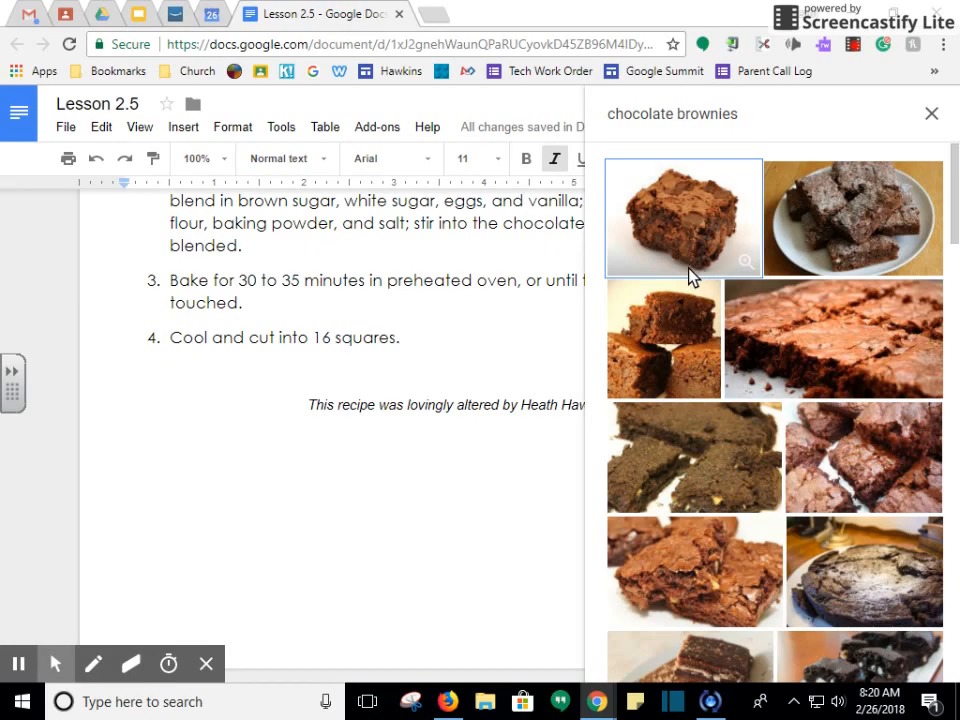
left_click(697, 225)
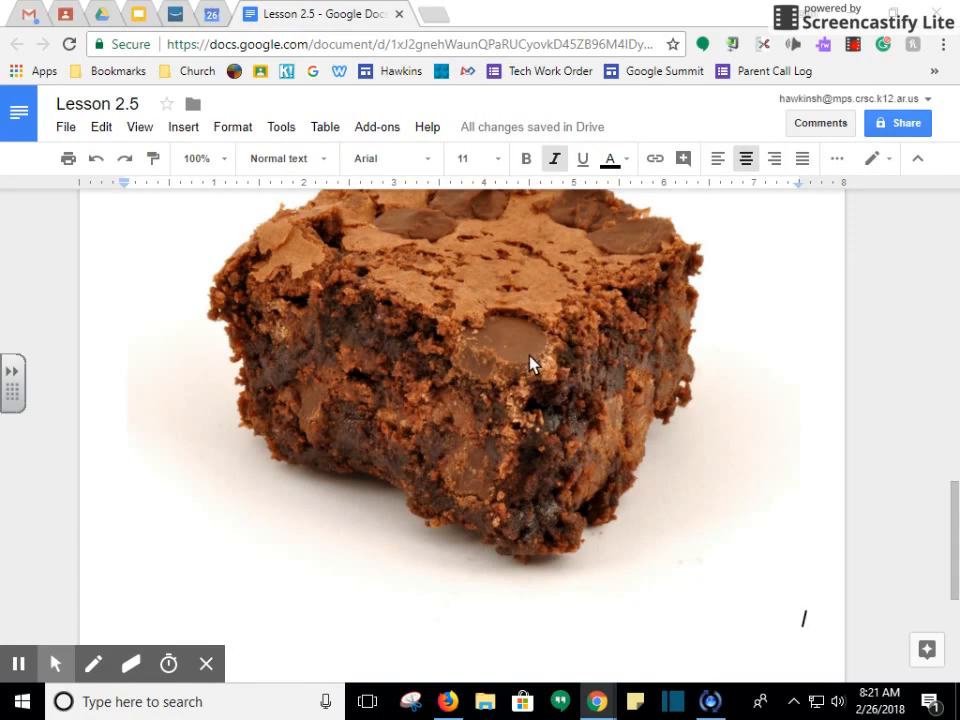
Shrink the inserted brownie image proportionally to about 5.4 inches wide.
left_click(681, 534)
scroll(687, 522, "up", 2)
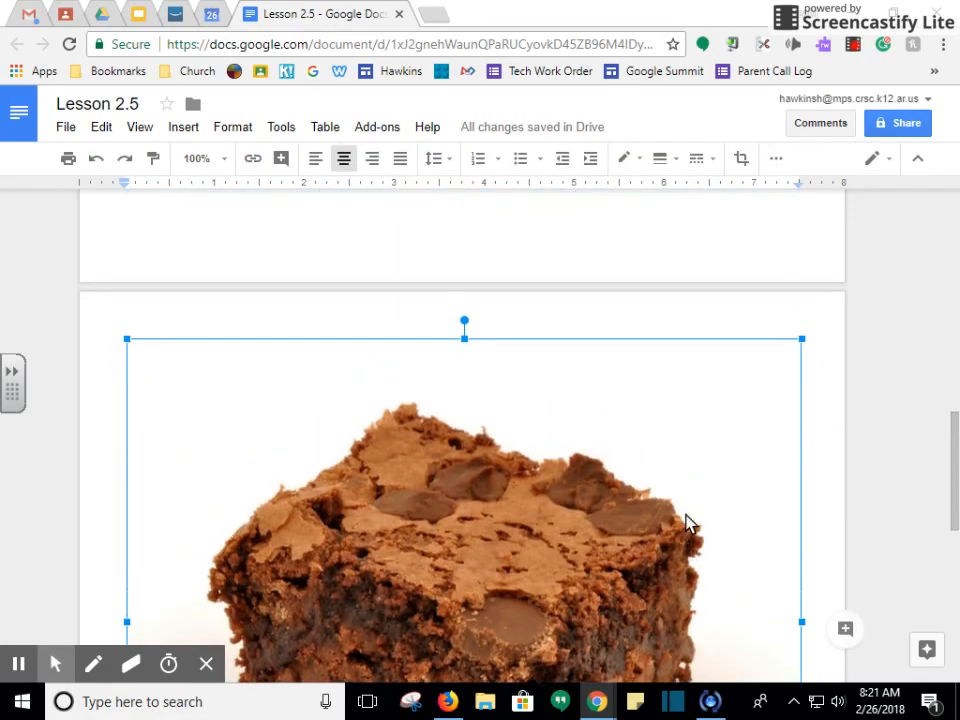
scroll(617, 467, "down", 4)
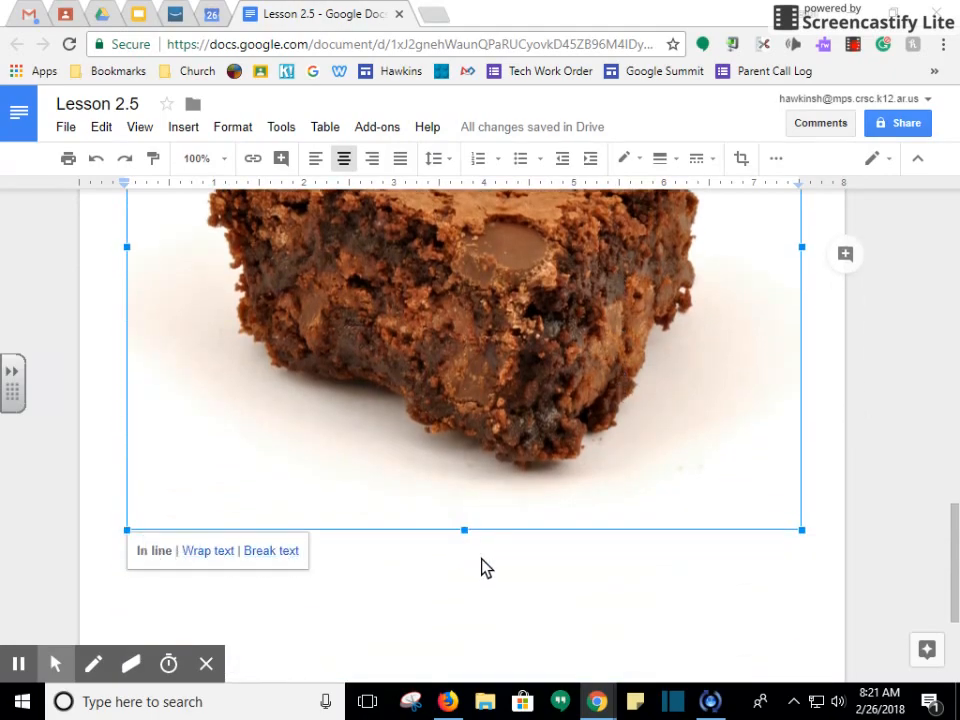
scroll(514, 446, "up", 2)
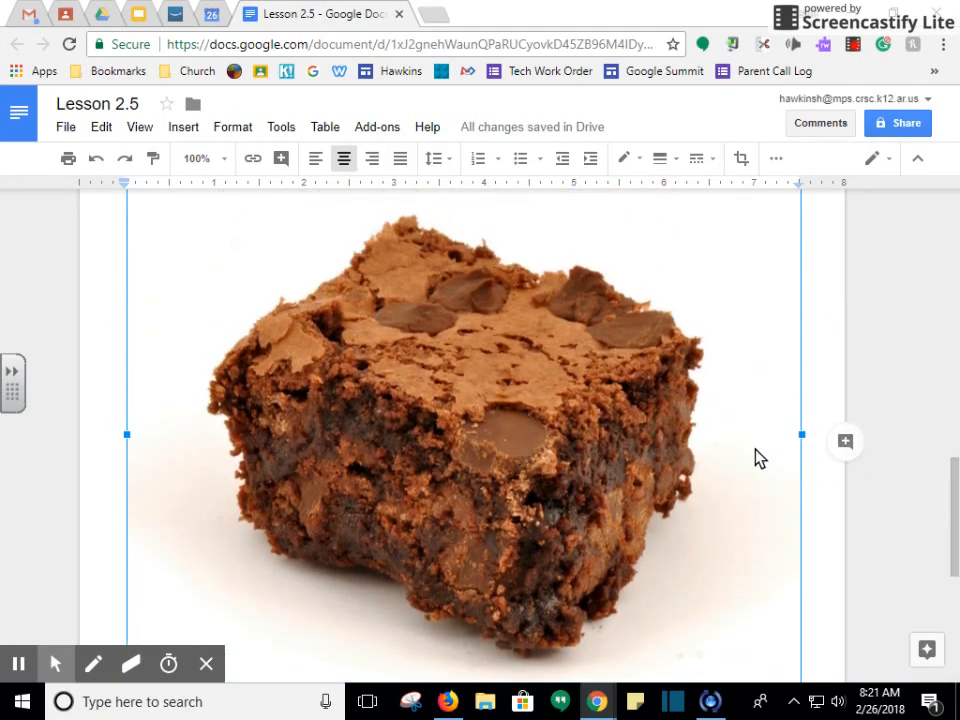
scroll(598, 600, "down", 1)
scroll(597, 600, "down", 2)
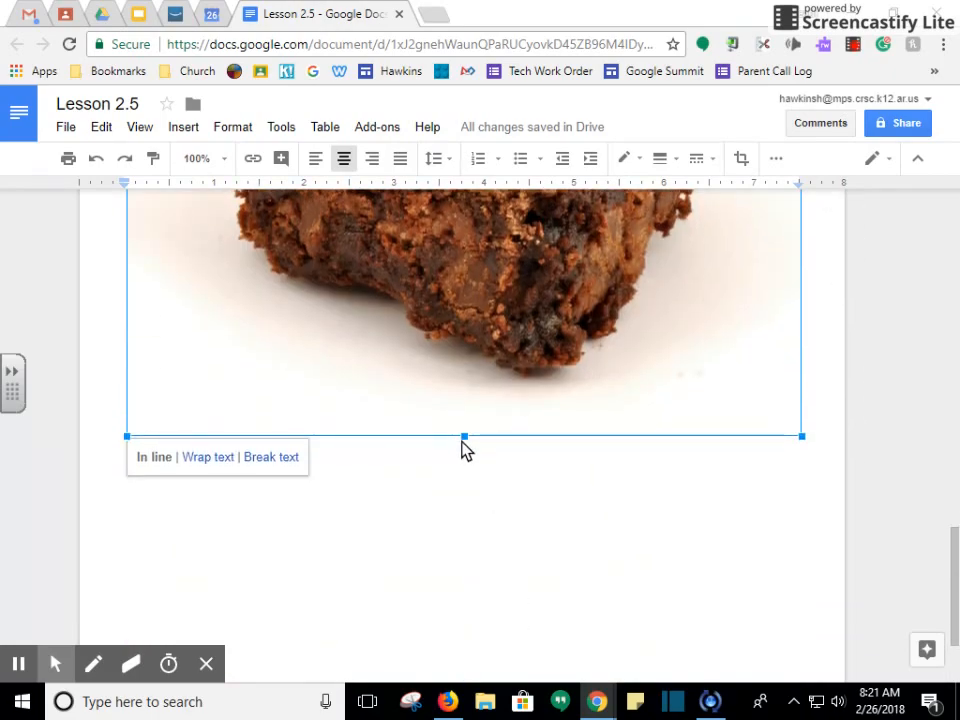
left_click_drag(802, 438, 615, 288)
scroll(610, 390, "up", 3)
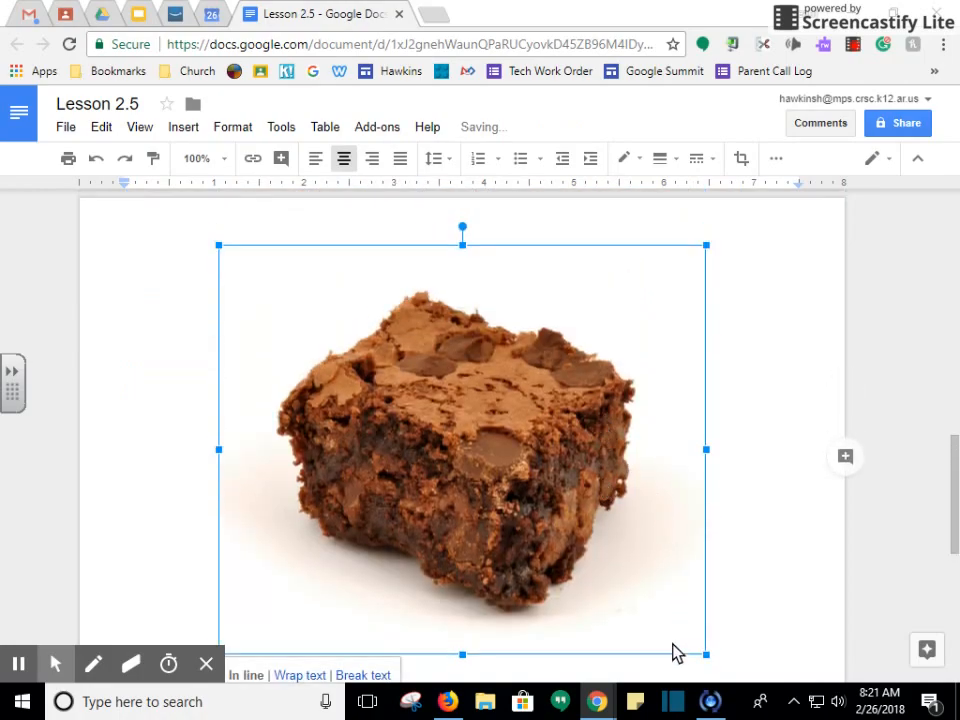
Reduce the brownie image further to about 2.5 inches wide so it fits directly under the credit line, and deselect it.
scroll(681, 647, "down", 1)
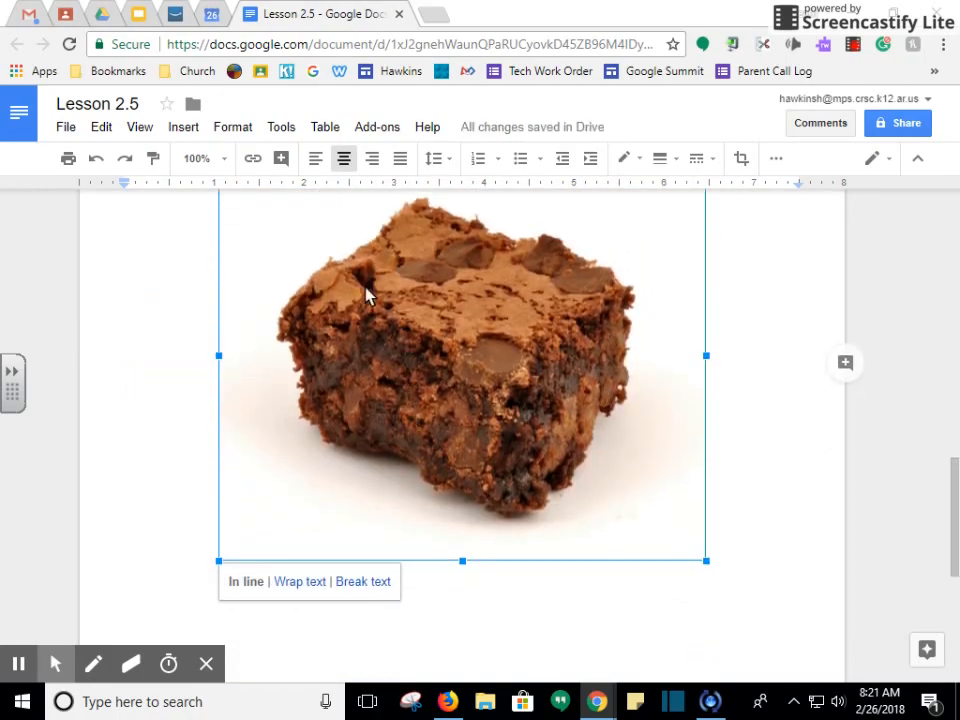
scroll(367, 295, "up", 2)
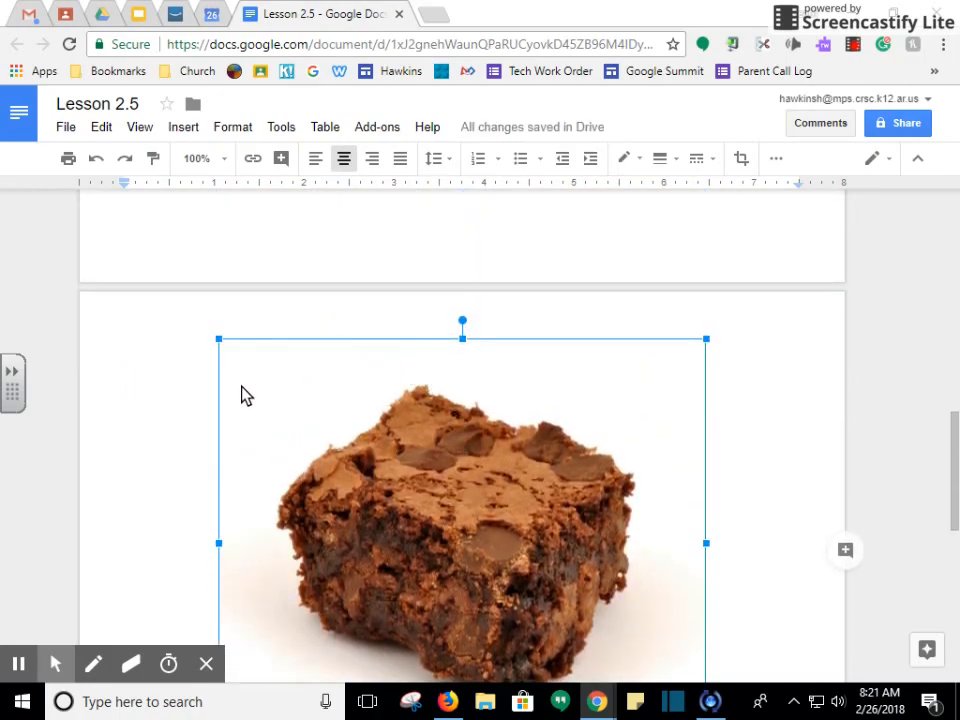
scroll(690, 430, "down", 3)
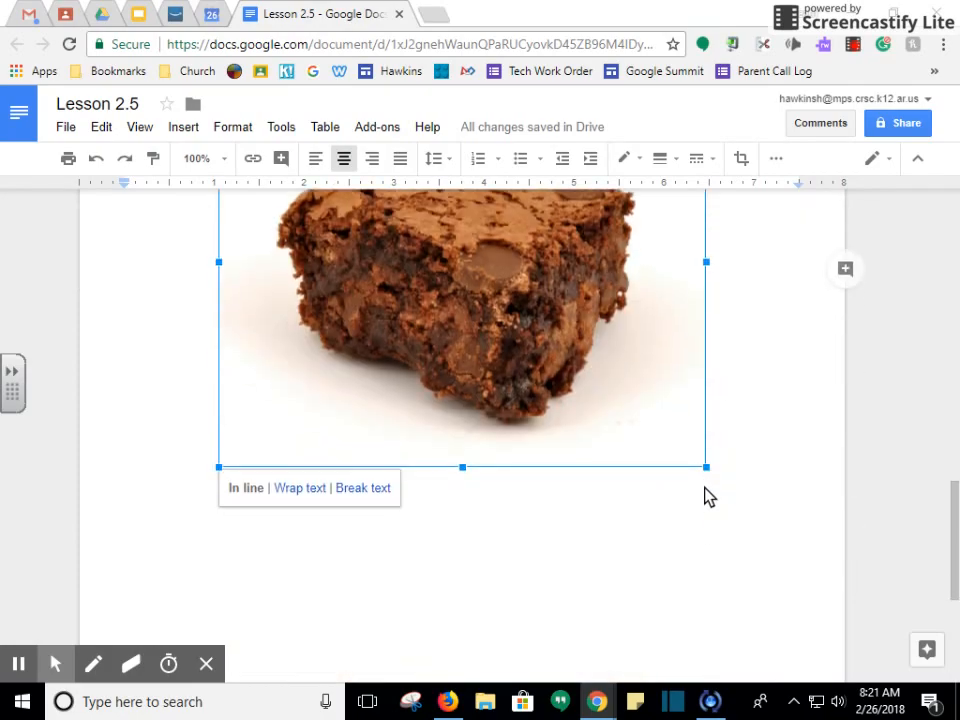
left_click_drag(707, 468, 600, 399)
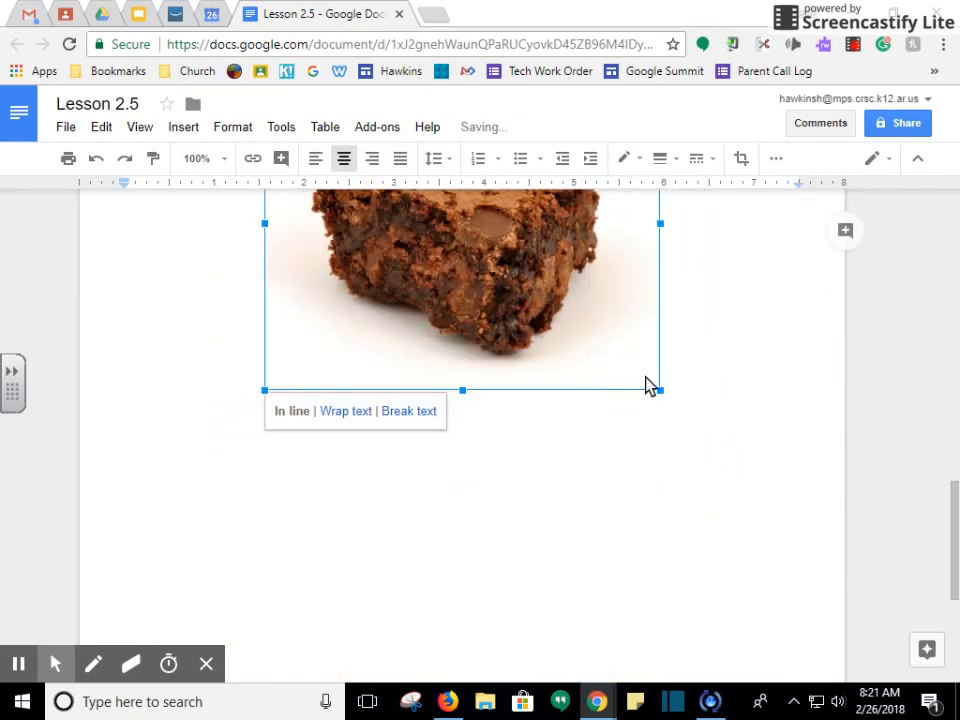
left_click_drag(661, 399, 572, 288)
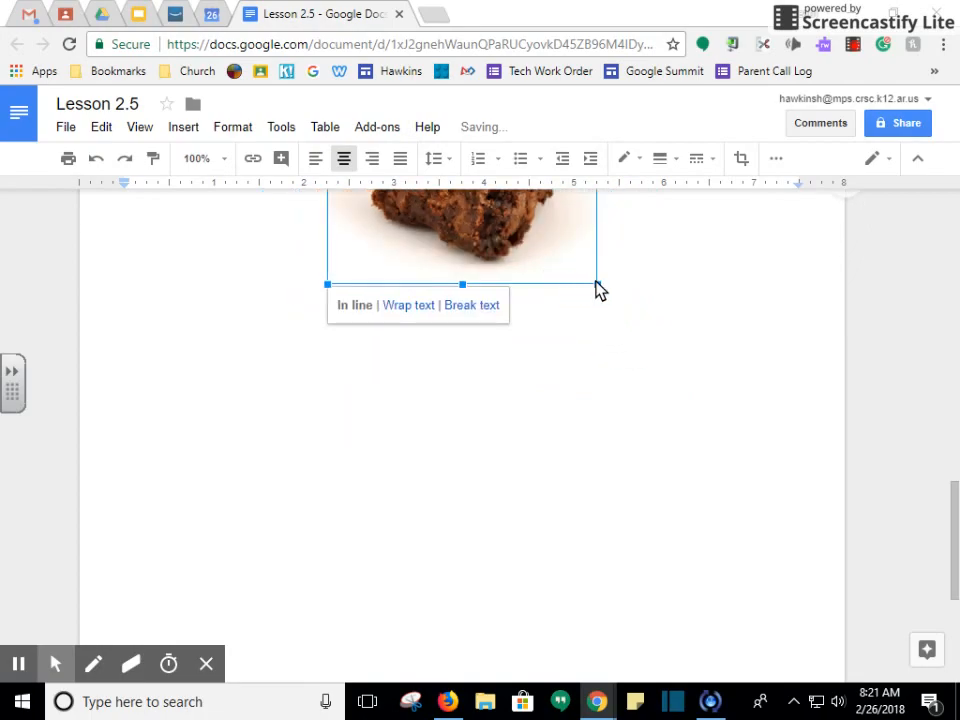
scroll(577, 440, "up", 3)
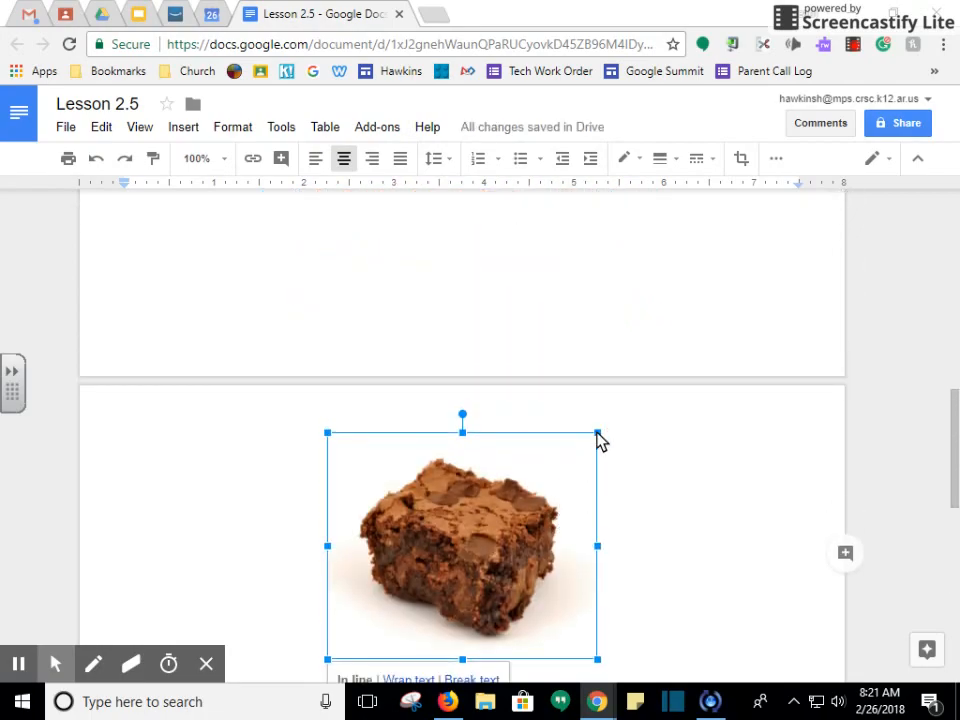
left_click_drag(599, 437, 575, 470)
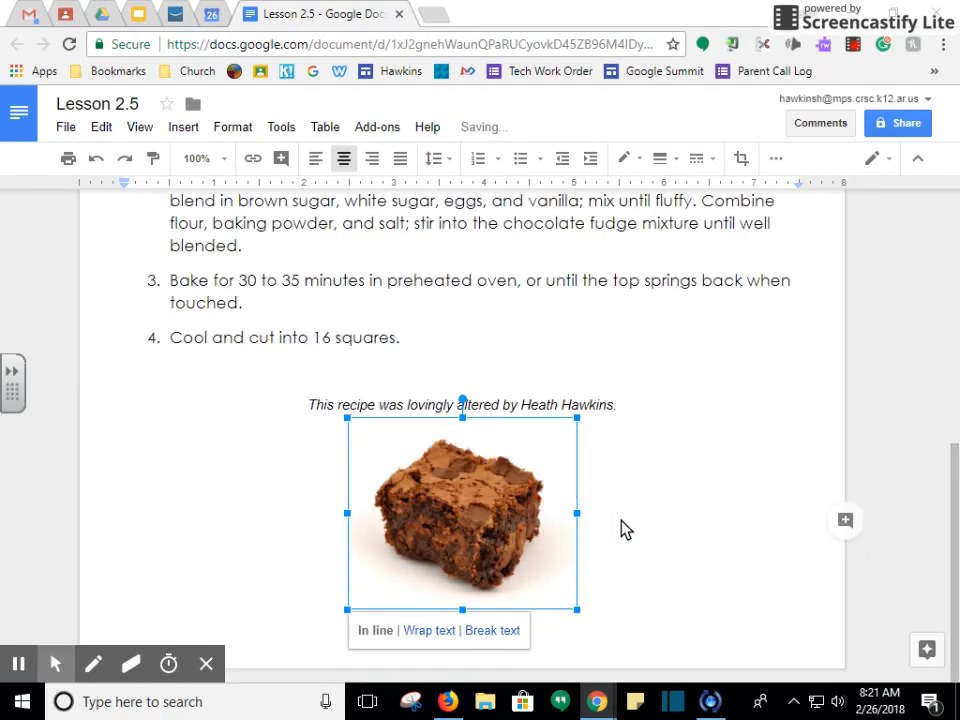
left_click(620, 535)
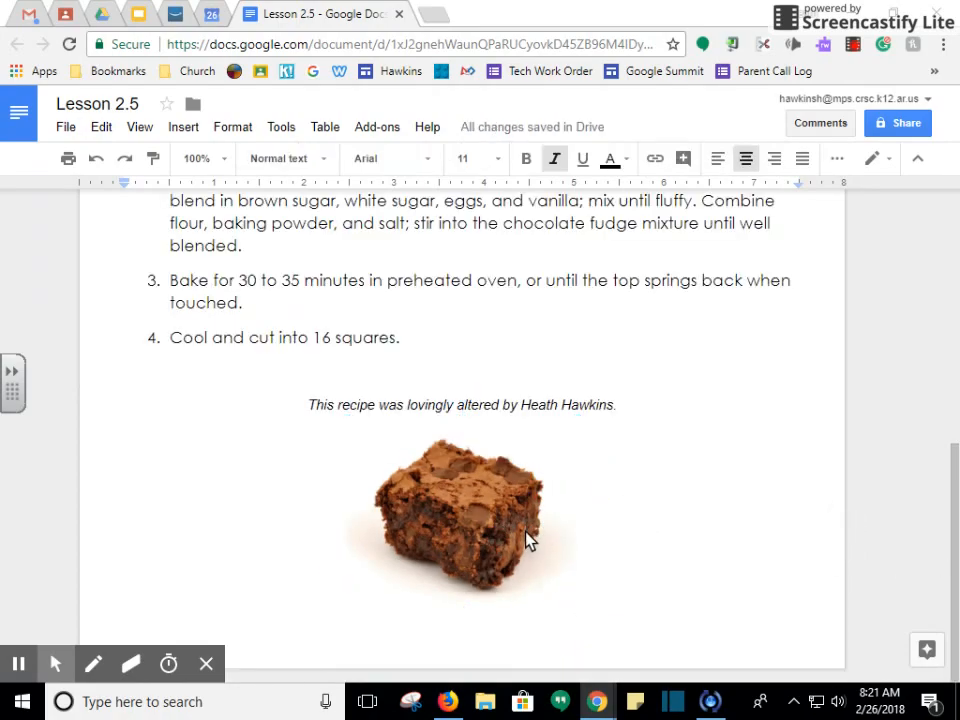
Review the whole recipe from the title and ingredients down to the credit line and brownie image.
scroll(530, 540, "up", 3)
scroll(540, 546, "down", 3)
scroll(484, 592, "up", 6)
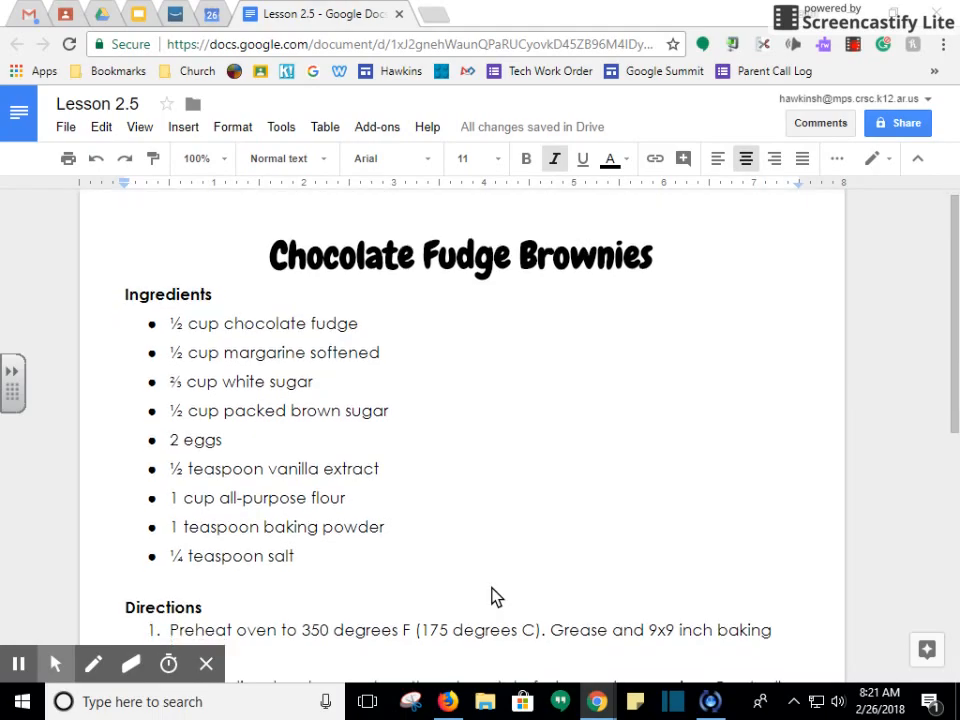
scroll(628, 638, "down", 2)
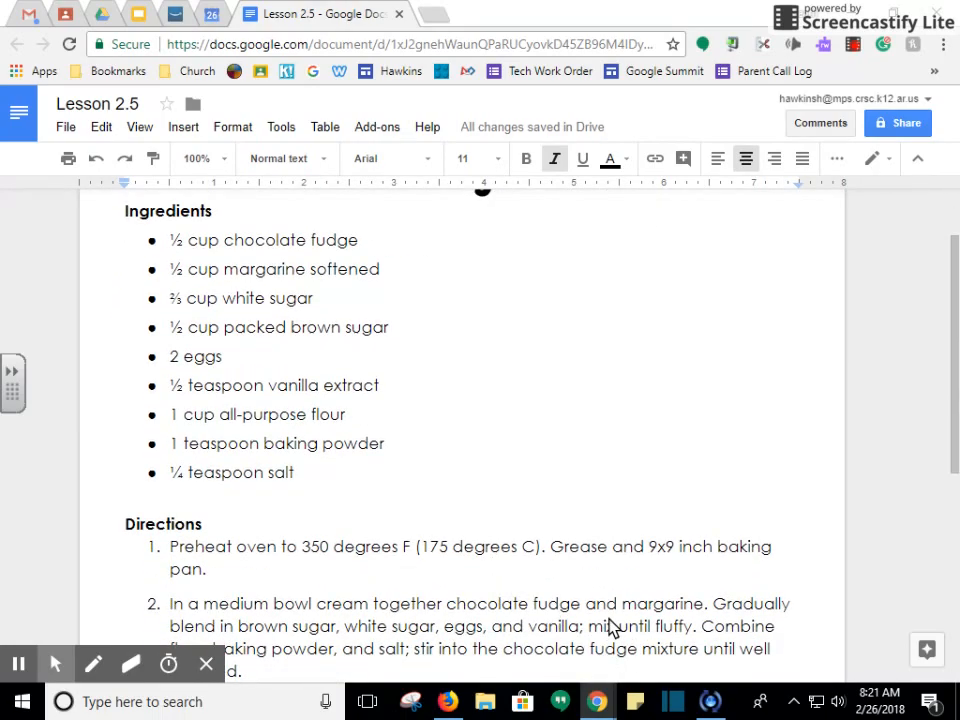
scroll(546, 606, "down", 2)
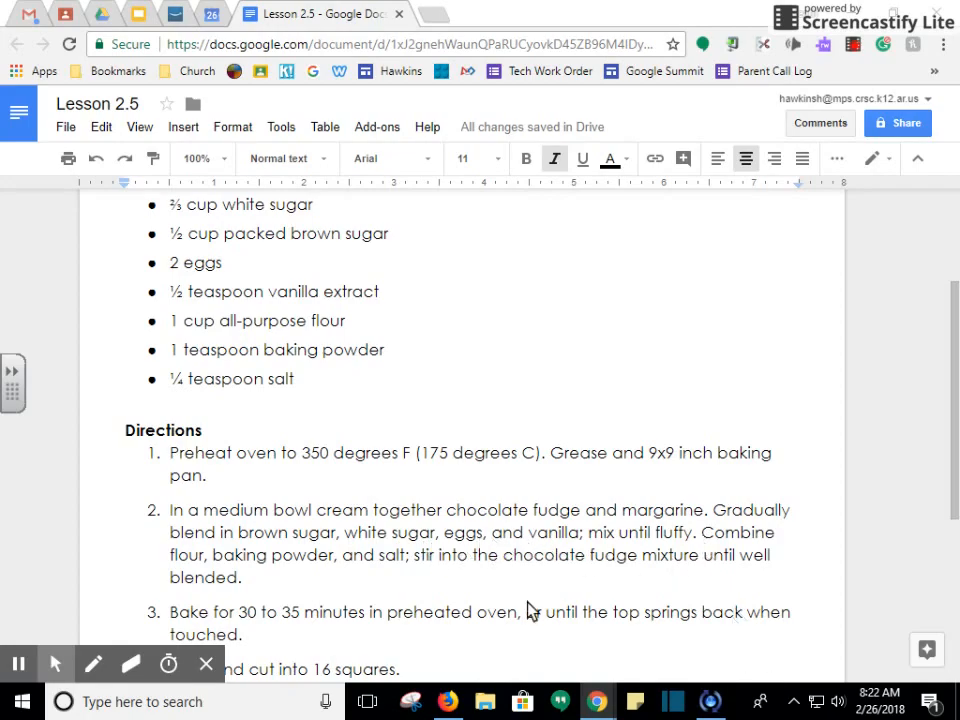
scroll(544, 572, "up", 2)
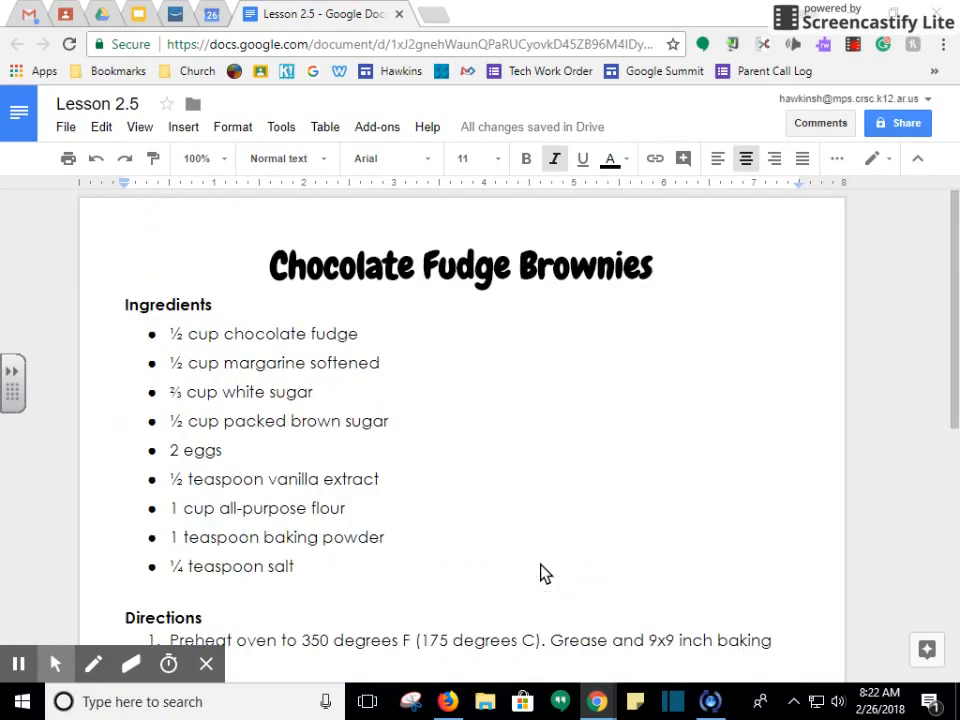
scroll(543, 572, "down", 4)
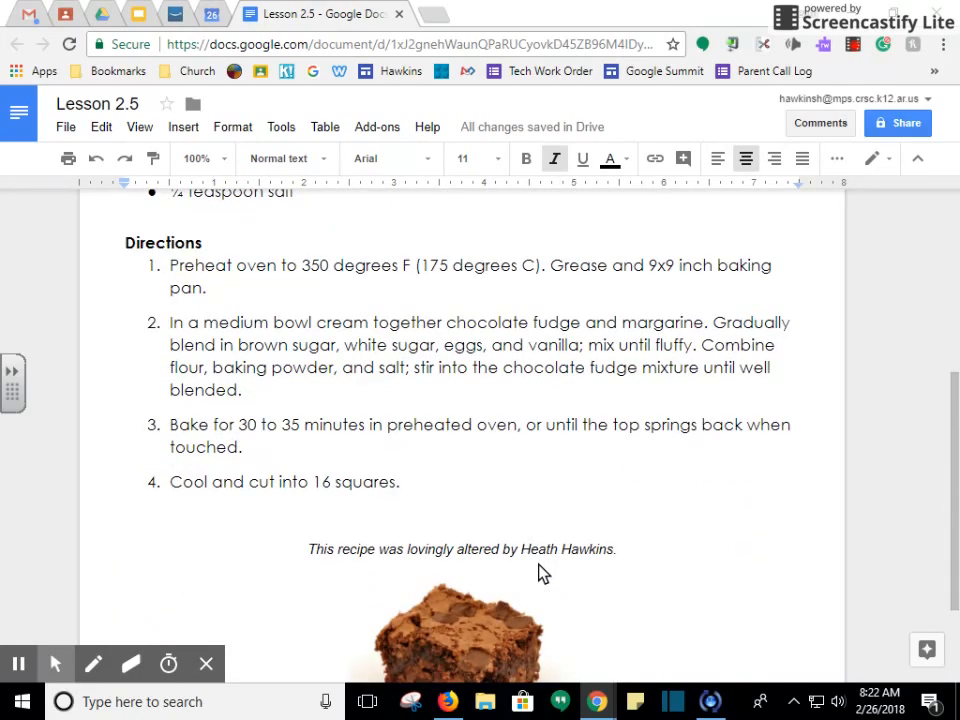
scroll(542, 573, "down", 2)
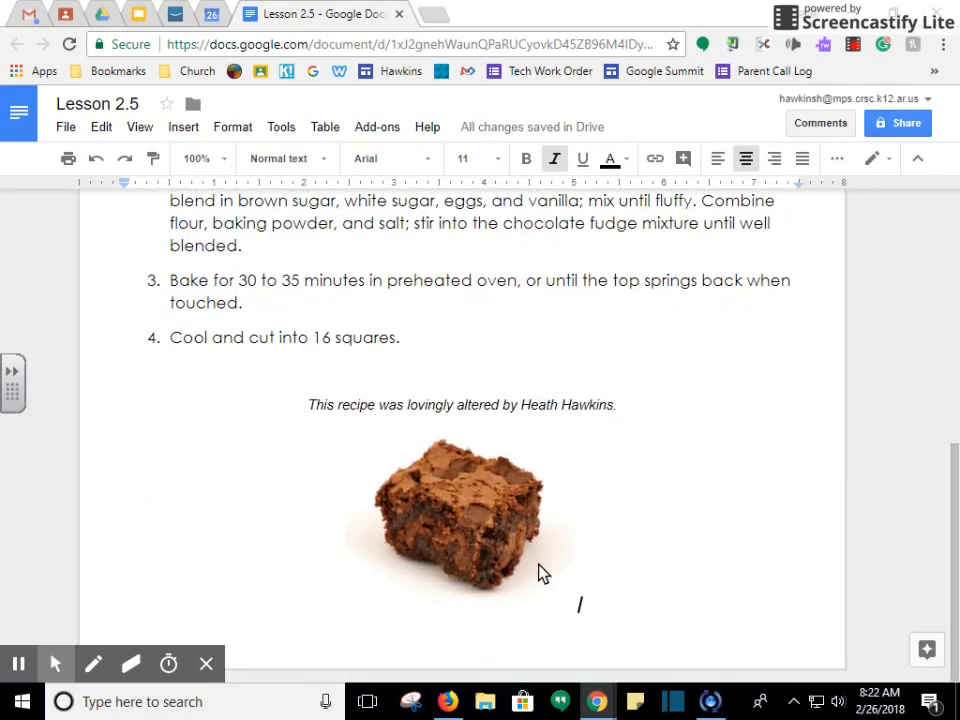